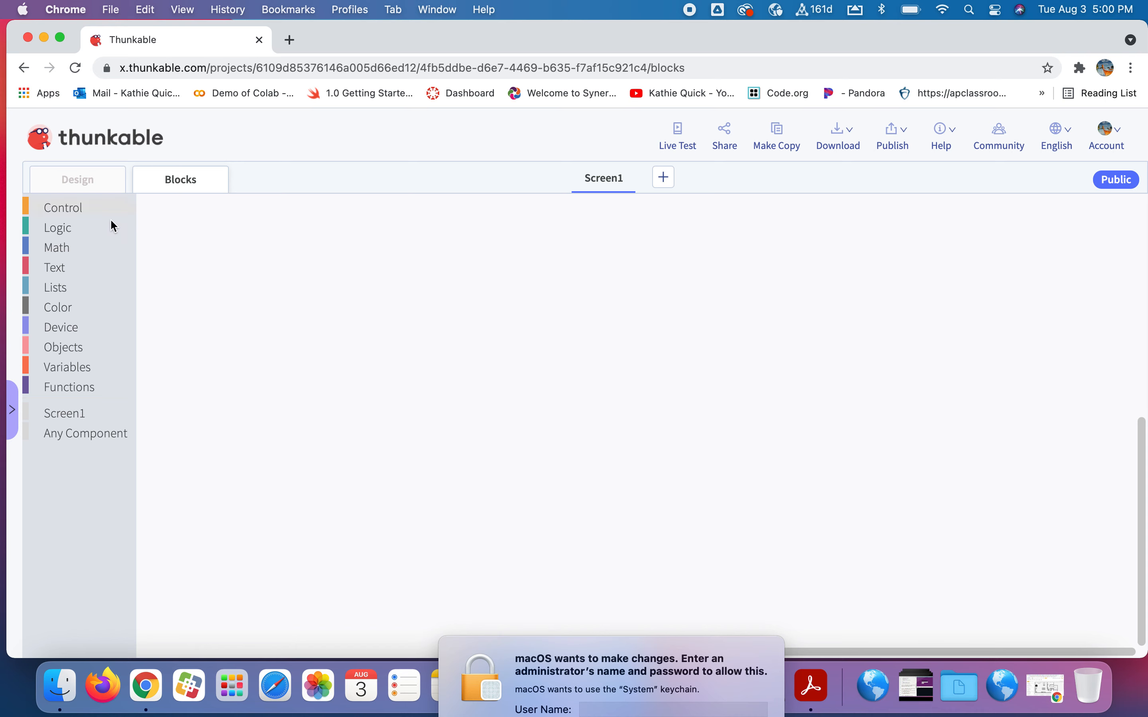
- Look through the blocks available in the Control, Logic, Math, Text, Lists and Color categories
left_click(68, 214)
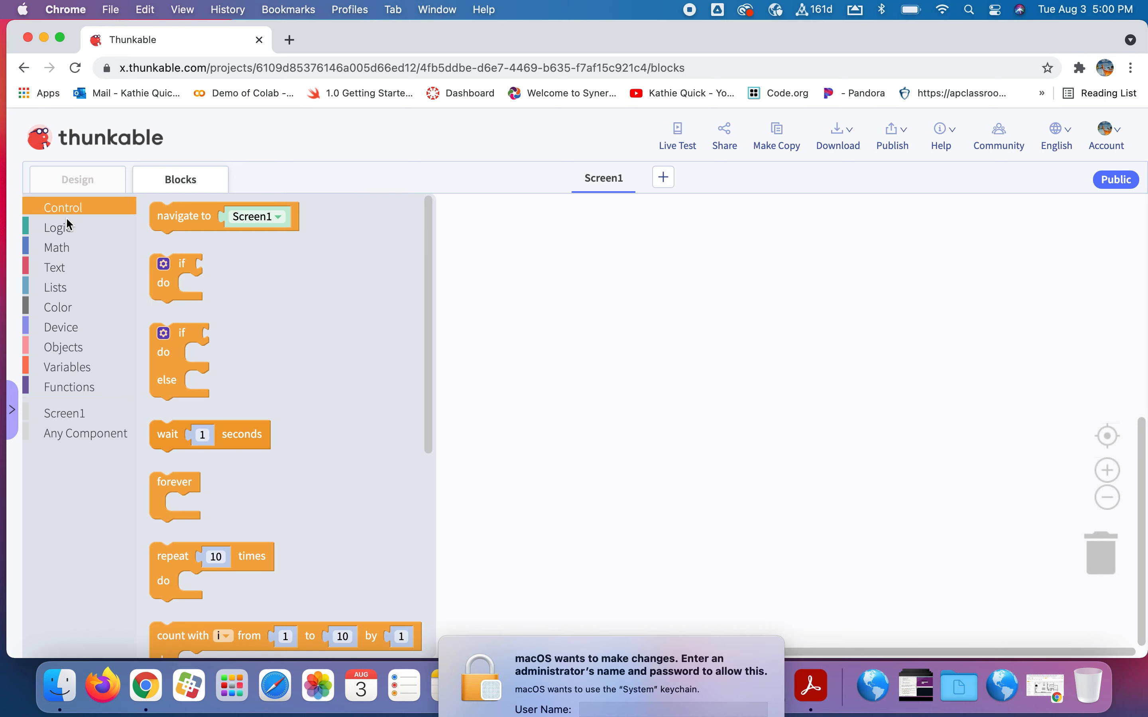
left_click(68, 231)
left_click(62, 248)
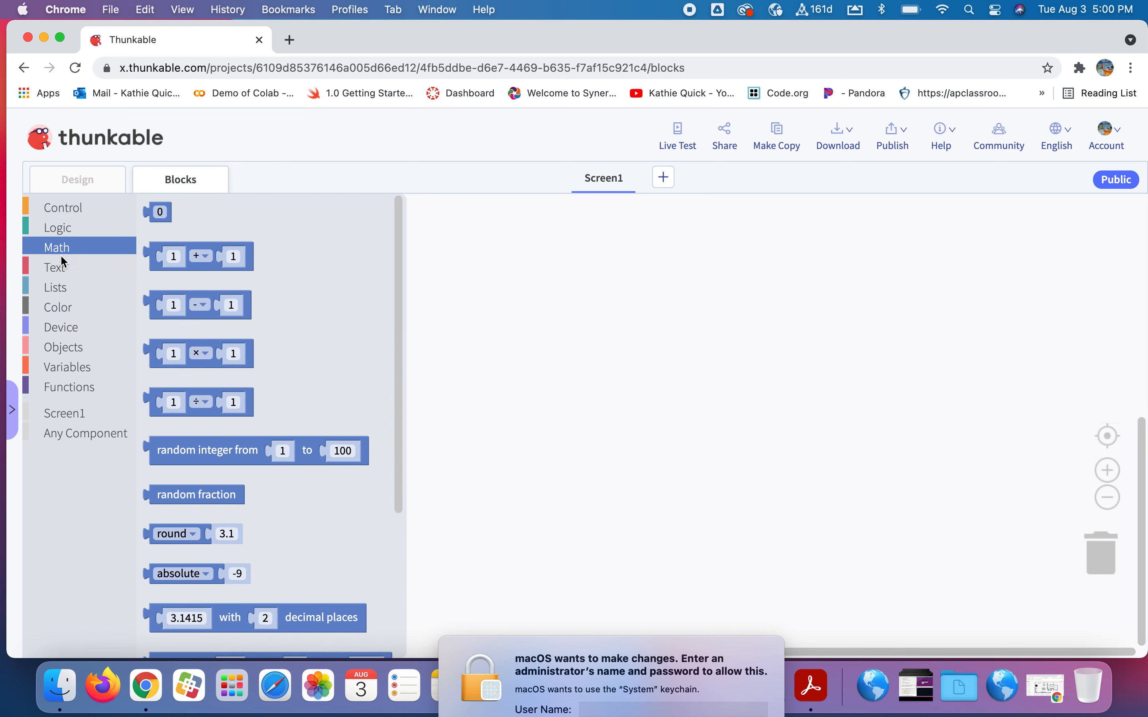
left_click(62, 273)
left_click(59, 291)
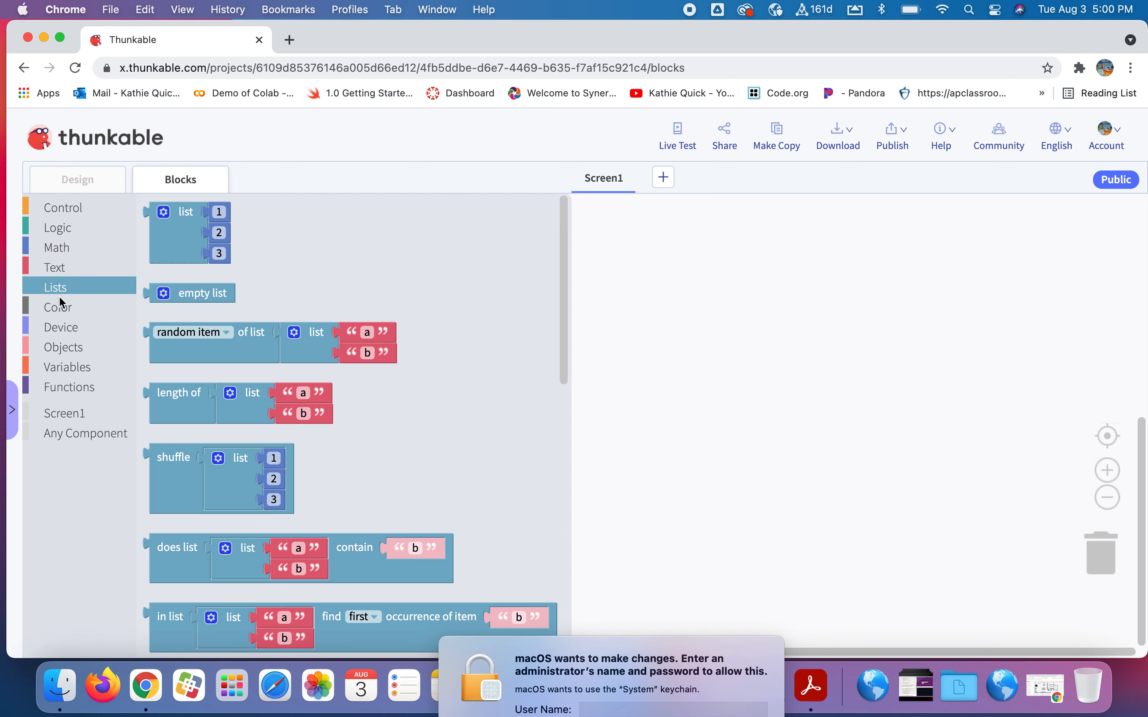
left_click(57, 308)
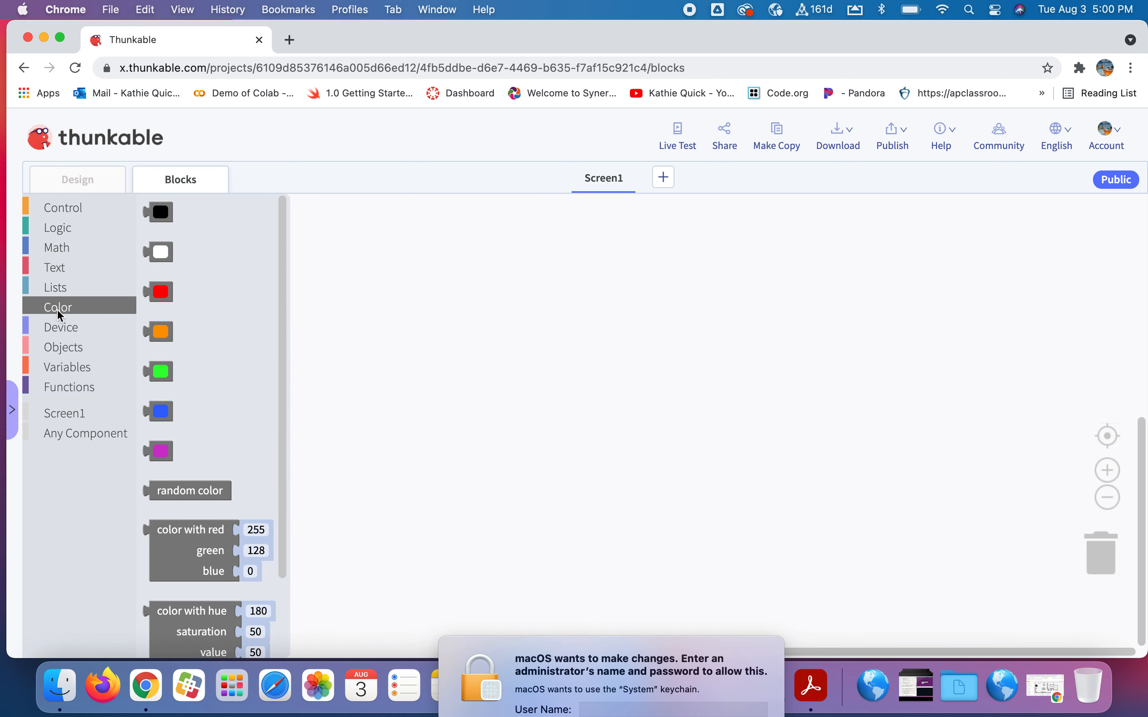
- Switch to the design view and enlarge the Add Components area so it covers the Invisible Components section
left_click(80, 187)
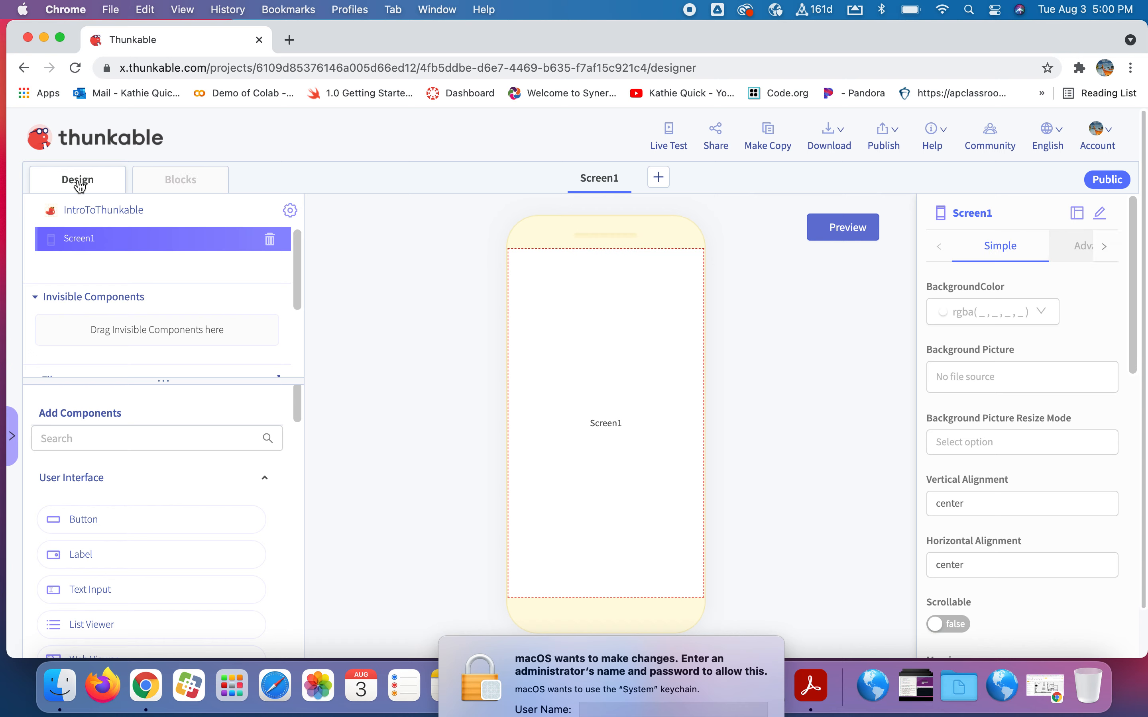
scroll(130, 406, "down", 3)
scroll(130, 406, "up", 2)
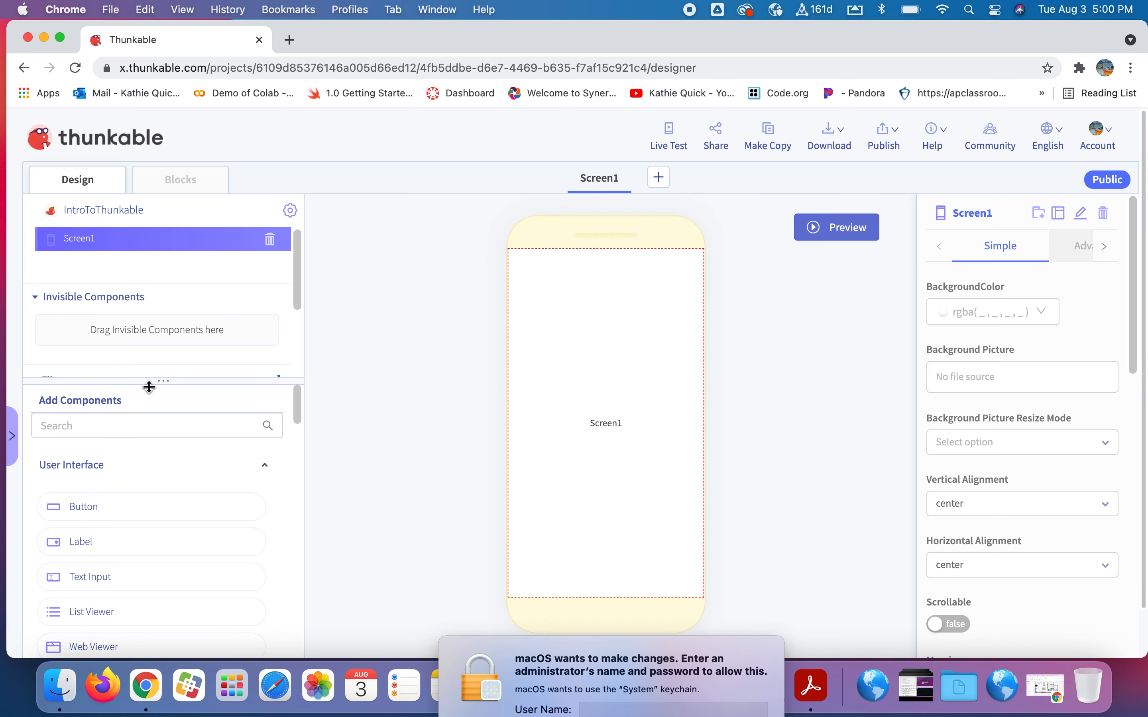
left_click_drag(161, 381, 156, 260)
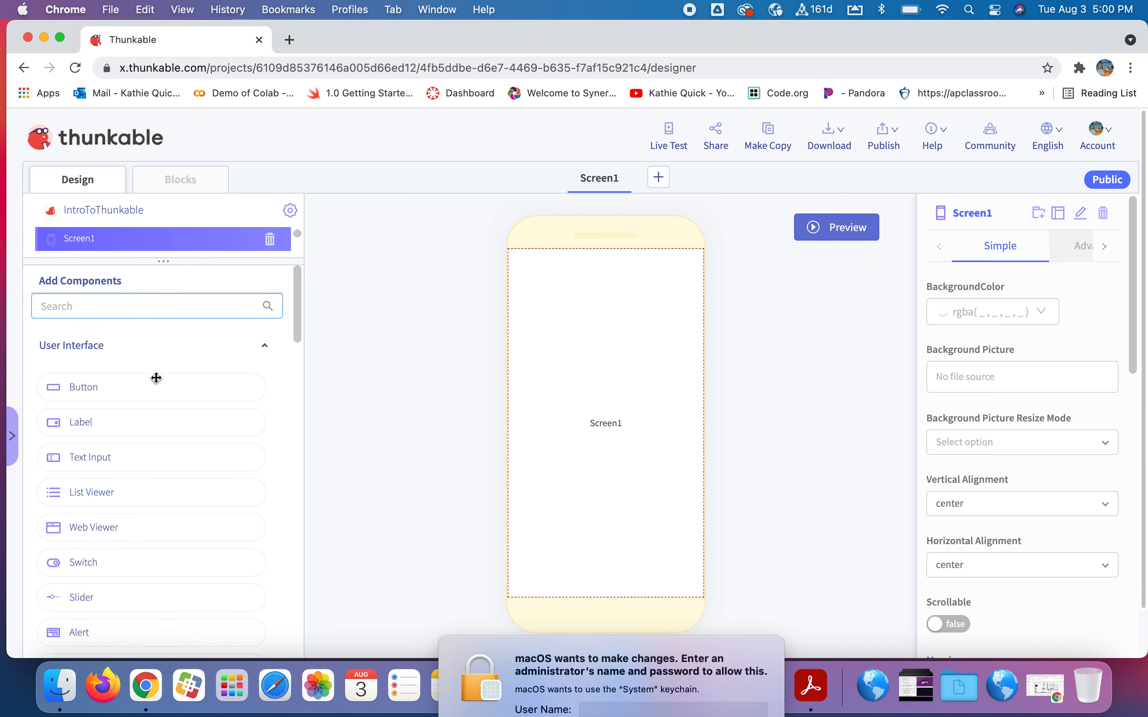
- Examine the whole catalogue of addable components, from User Interface, Layout and Voice through to Authentication and Monetization
scroll(157, 384, "down", 1)
scroll(157, 384, "down", 1)
scroll(157, 384, "up", 2)
scroll(157, 385, "down", 3)
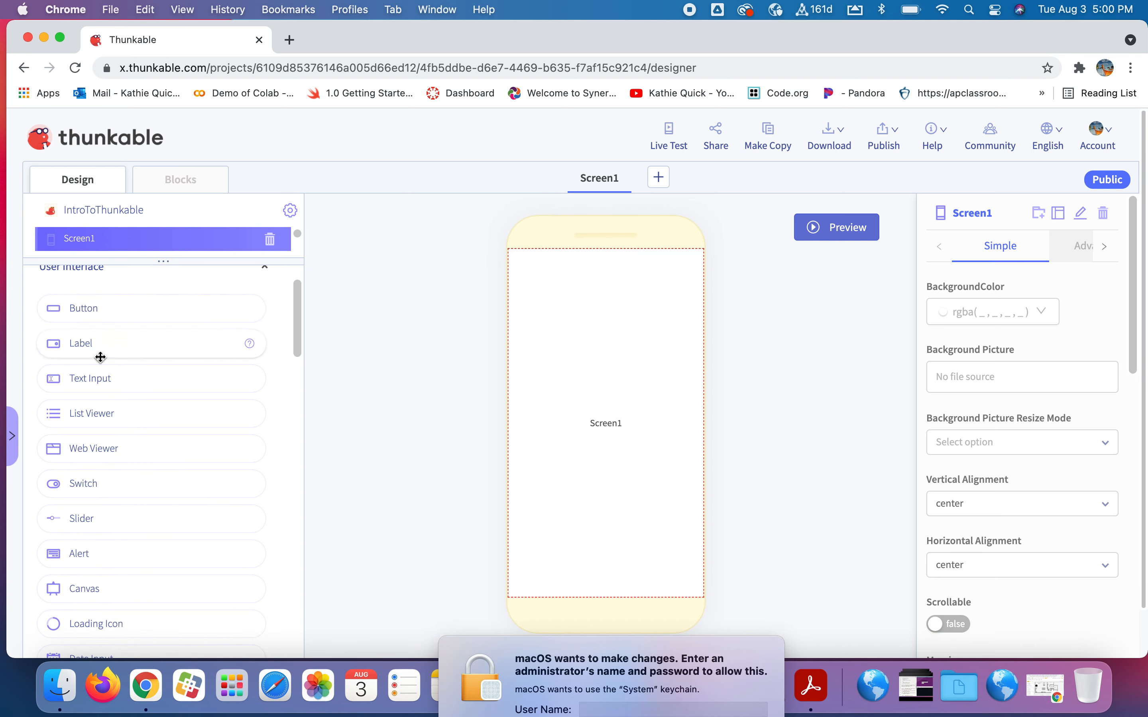
scroll(105, 396, "down", 1)
scroll(105, 399, "down", 2)
scroll(105, 397, "down", 3)
scroll(104, 395, "down", 5)
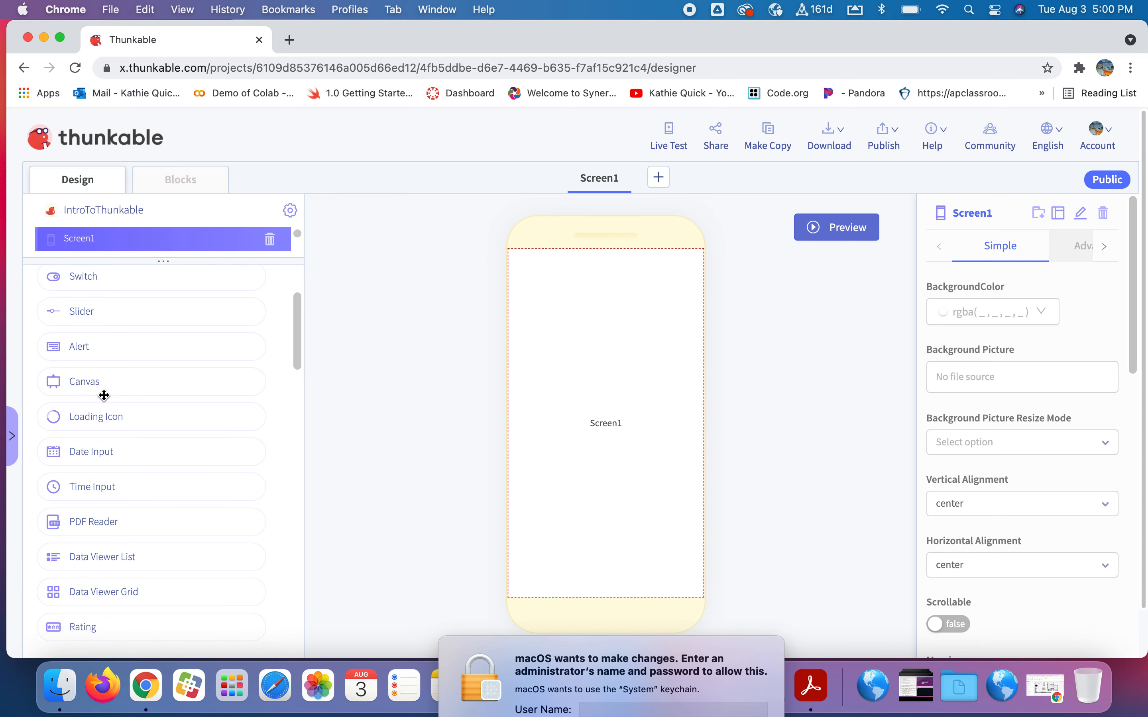
scroll(104, 395, "down", 4)
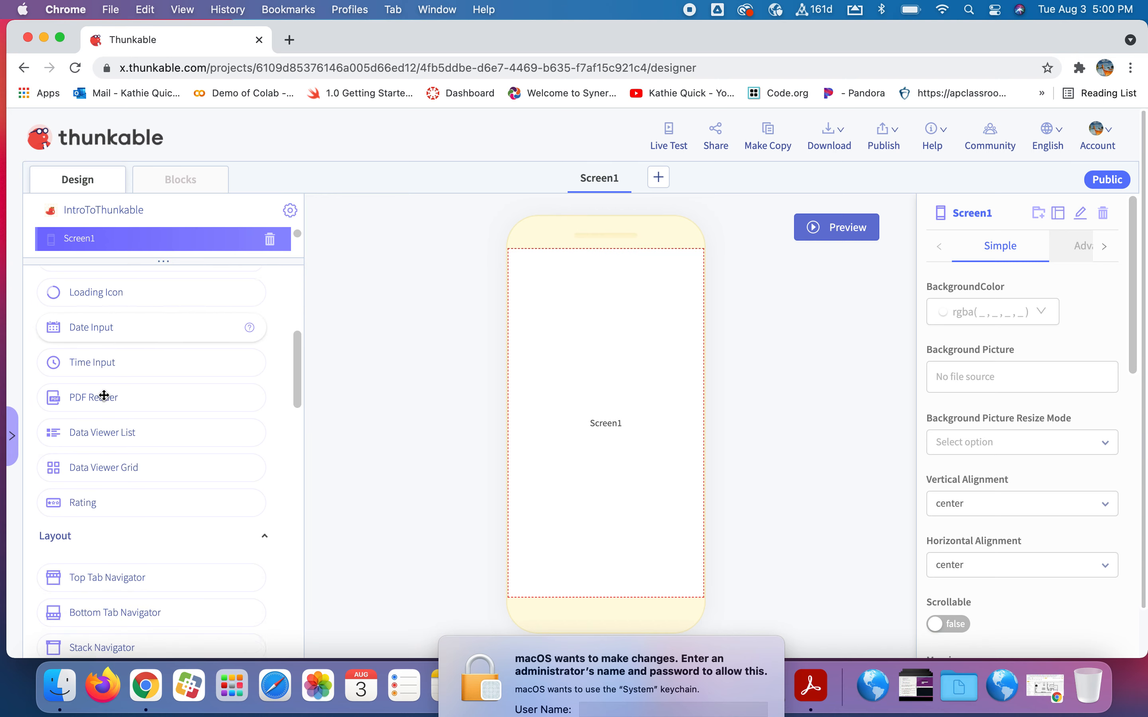
scroll(104, 395, "down", 5)
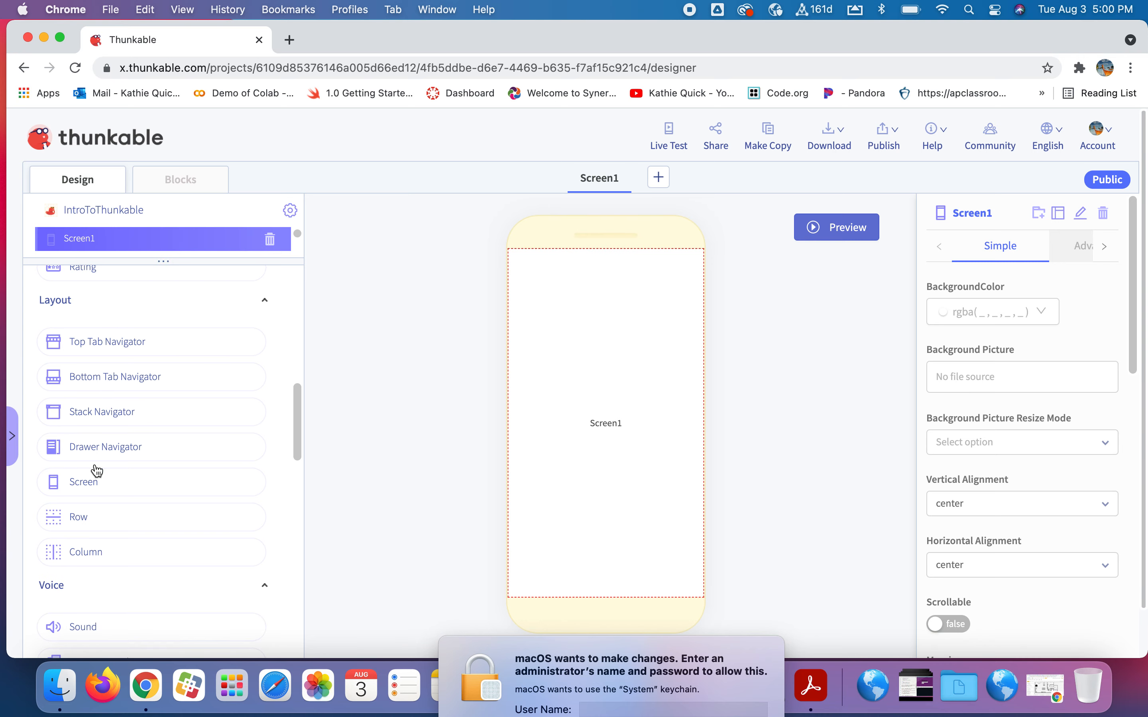
scroll(110, 446, "down", 2)
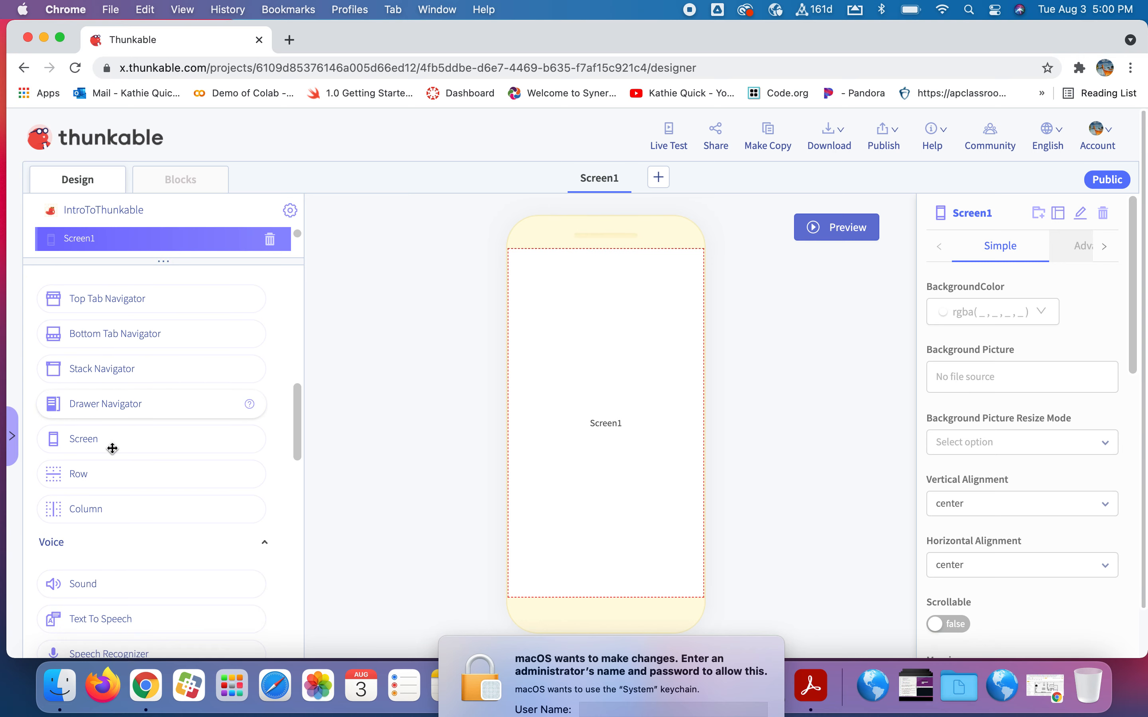
scroll(110, 451, "down", 2)
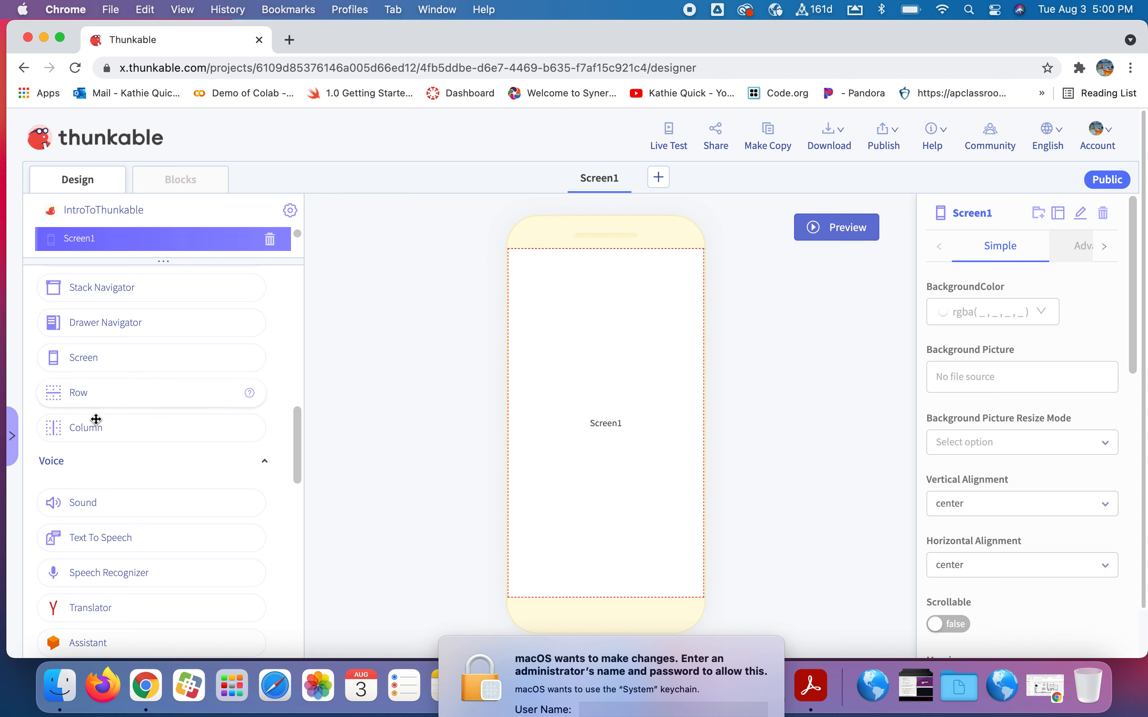
scroll(98, 433, "down", 5)
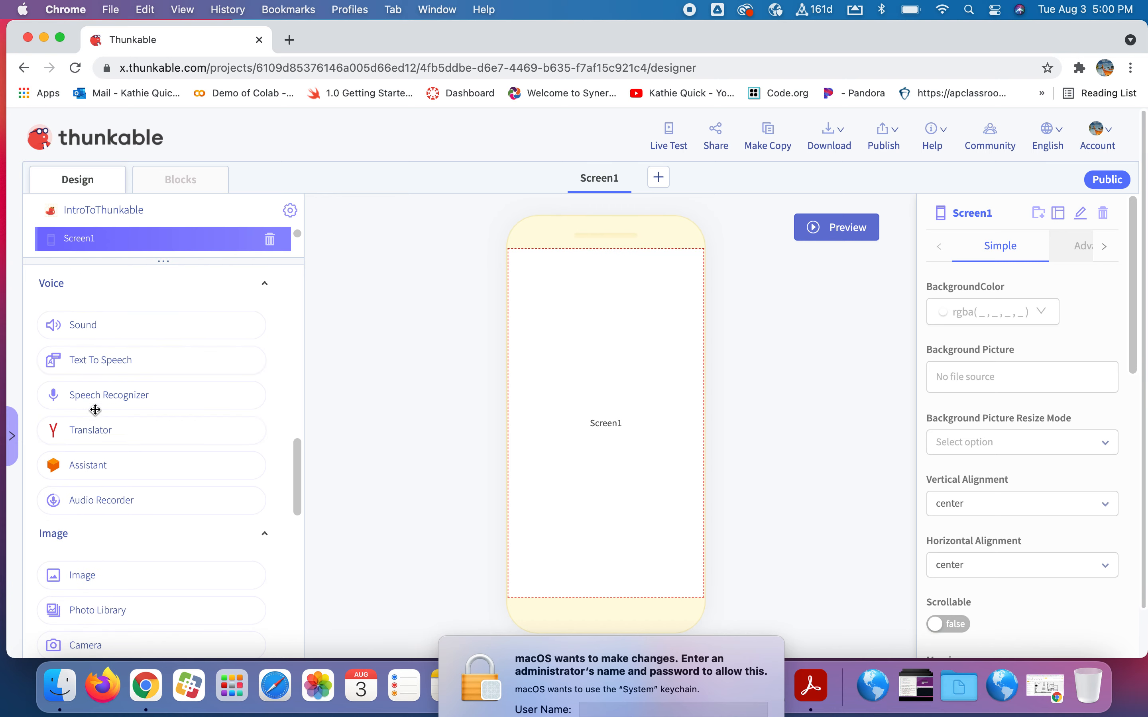
scroll(93, 474, "down", 5)
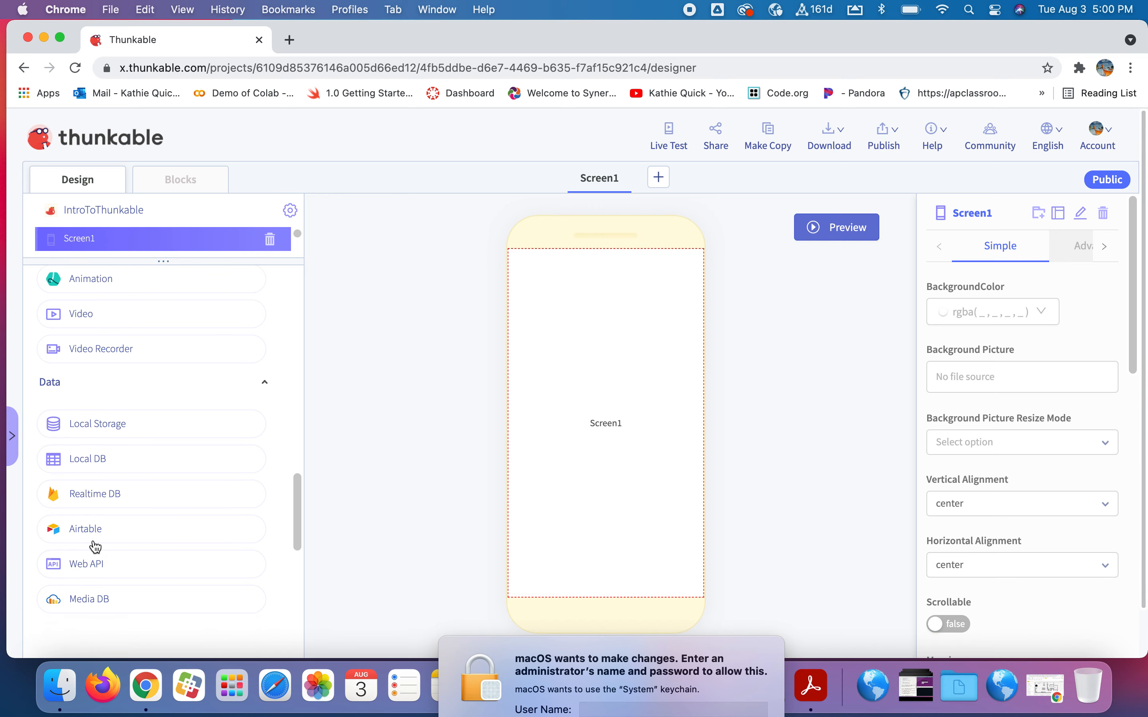
scroll(94, 541, "down", 5)
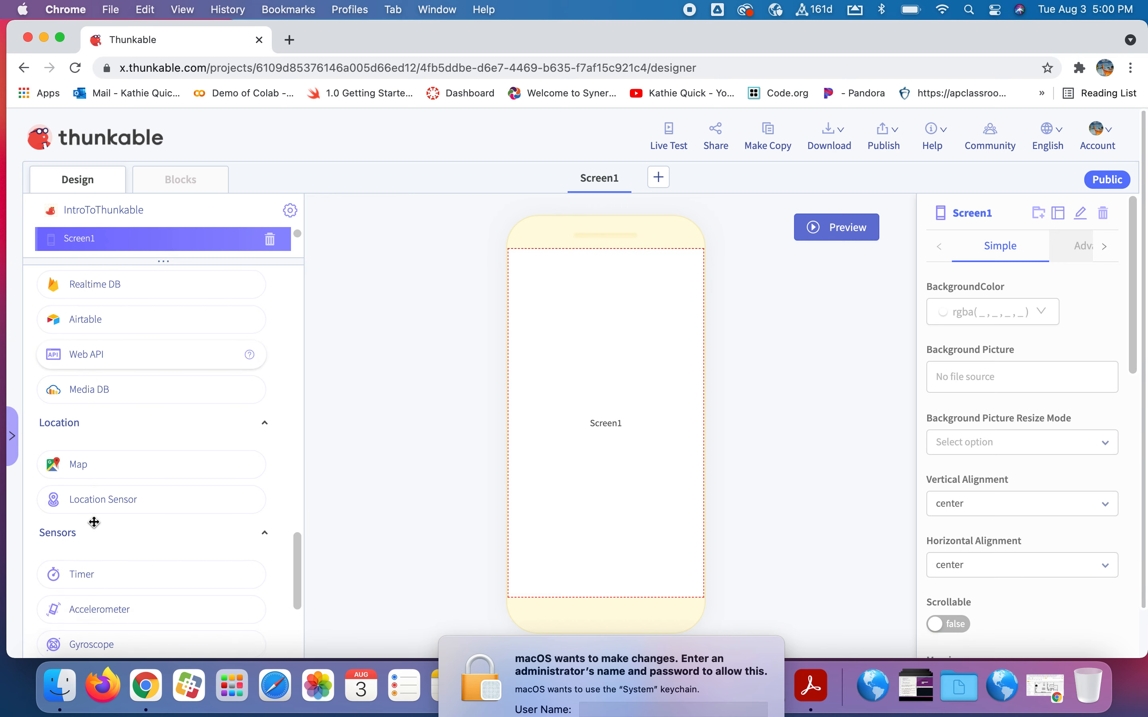
scroll(94, 522, "down", 5)
scroll(94, 522, "down", 6)
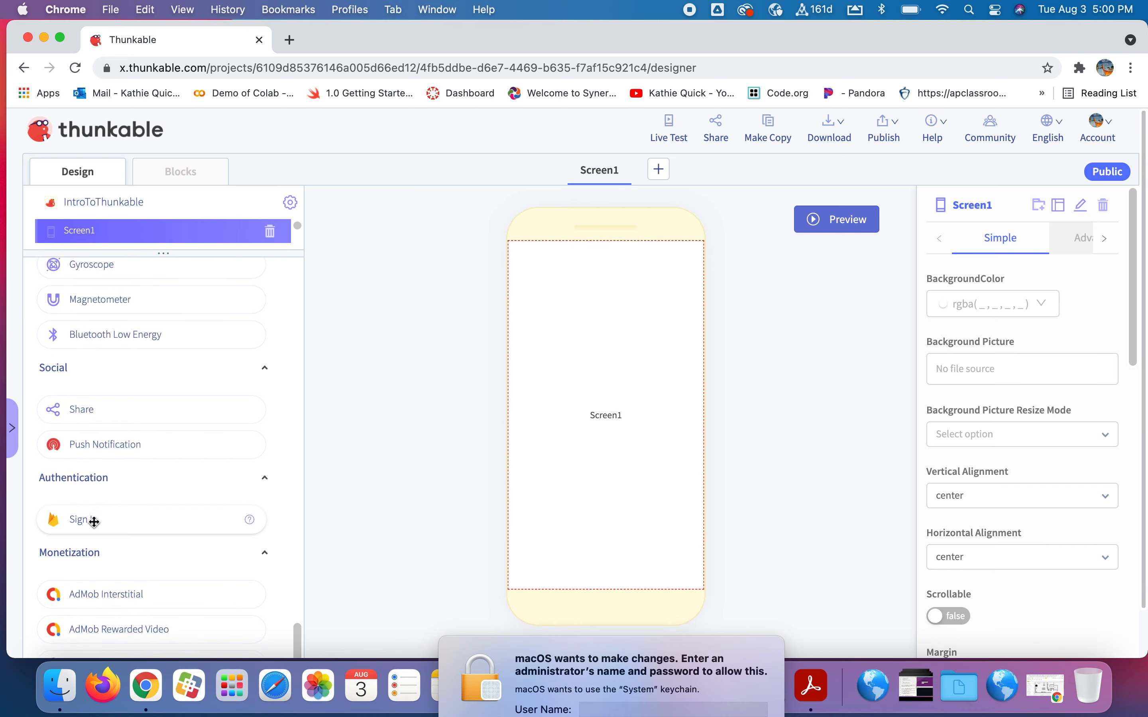
scroll(95, 522, "down", 8)
scroll(94, 526, "up", 15)
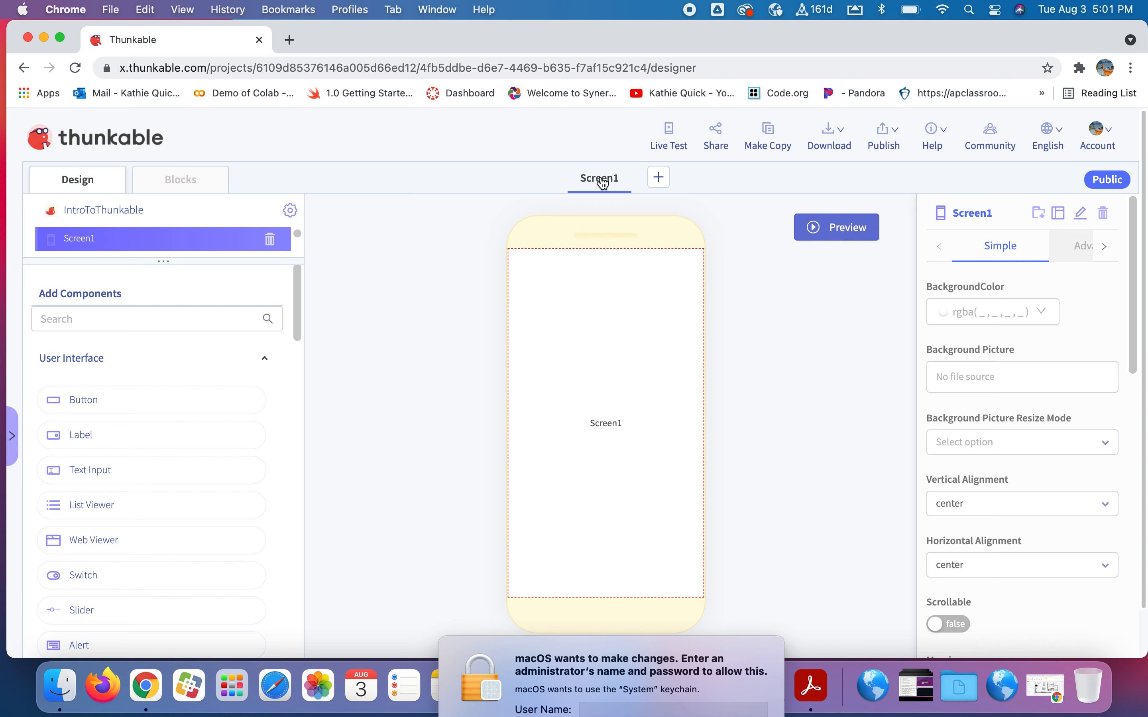
- Add a second screen to the project and rename Screen1 as Home
left_click(659, 182)
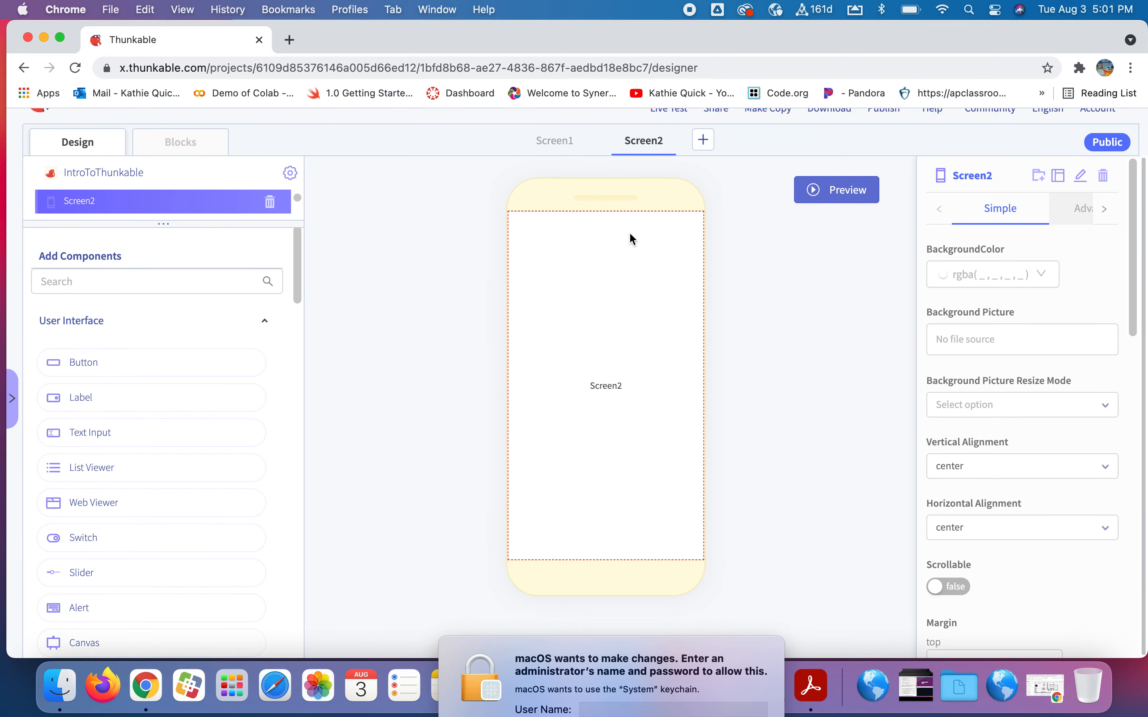
left_click(555, 170)
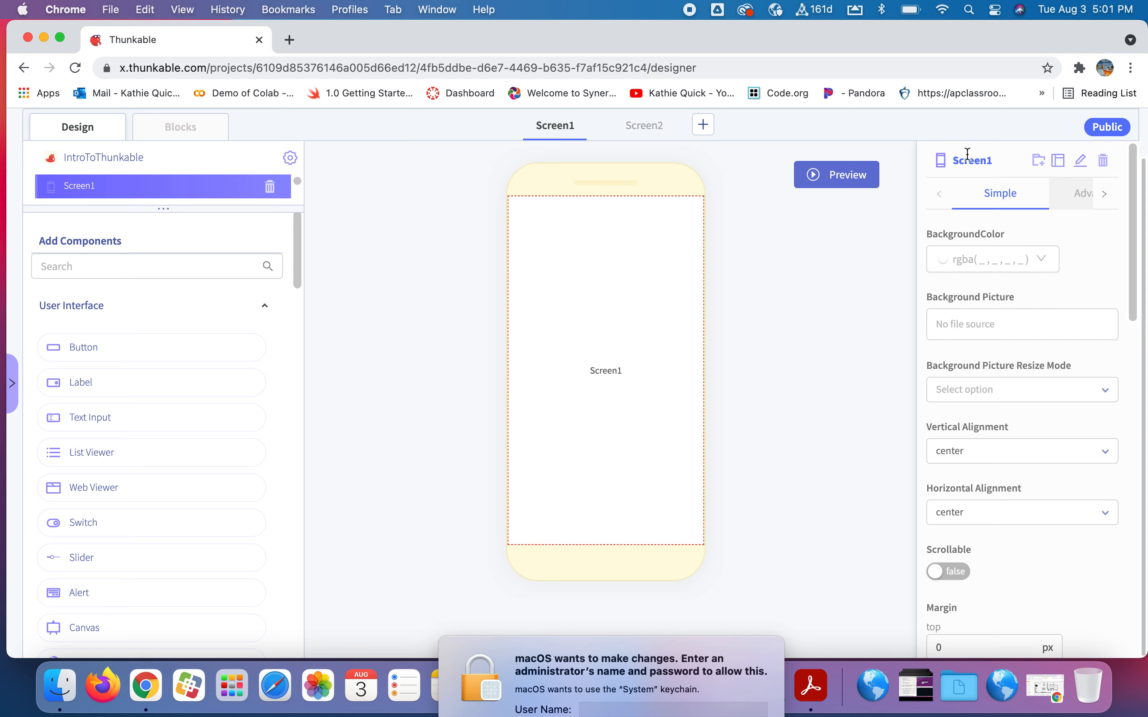
left_click(1082, 163)
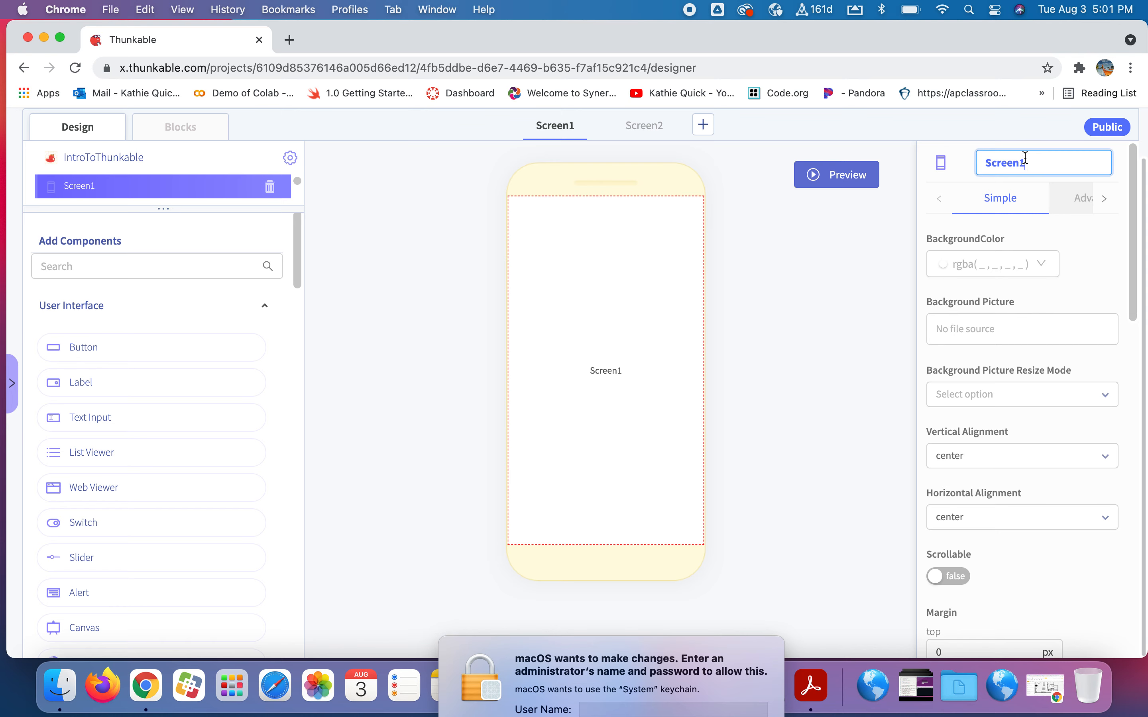
left_click_drag(1025, 158, 984, 163)
type("Home")
key("Return")
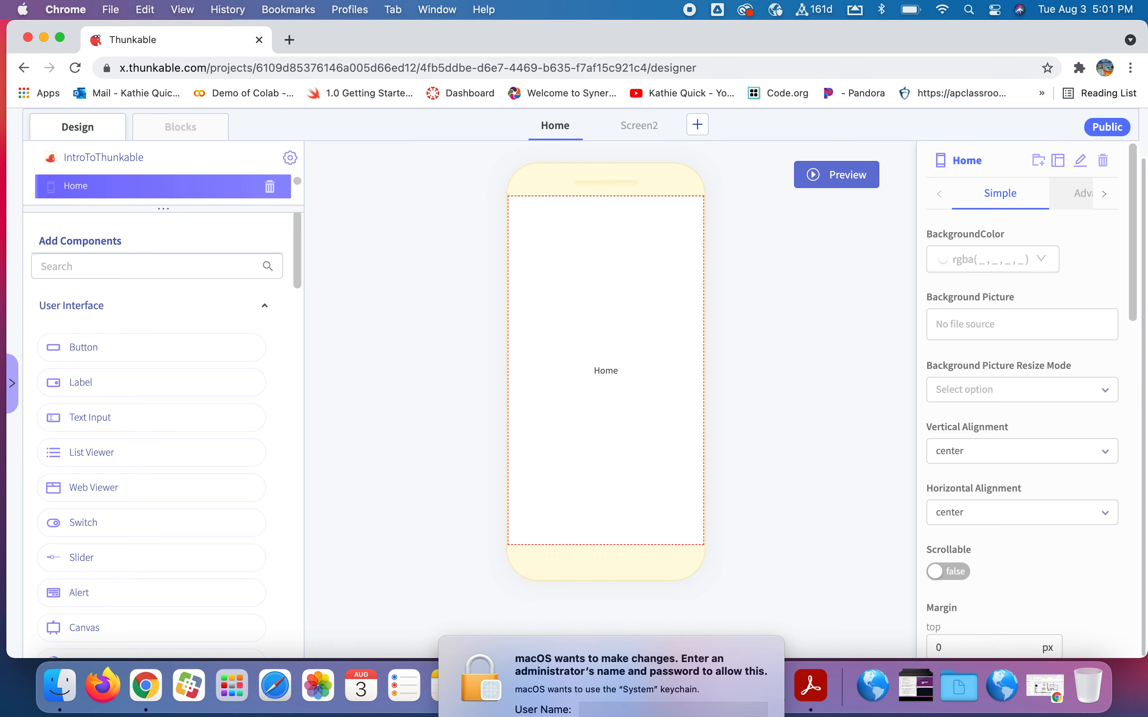
scroll(697, 254, "up", 2)
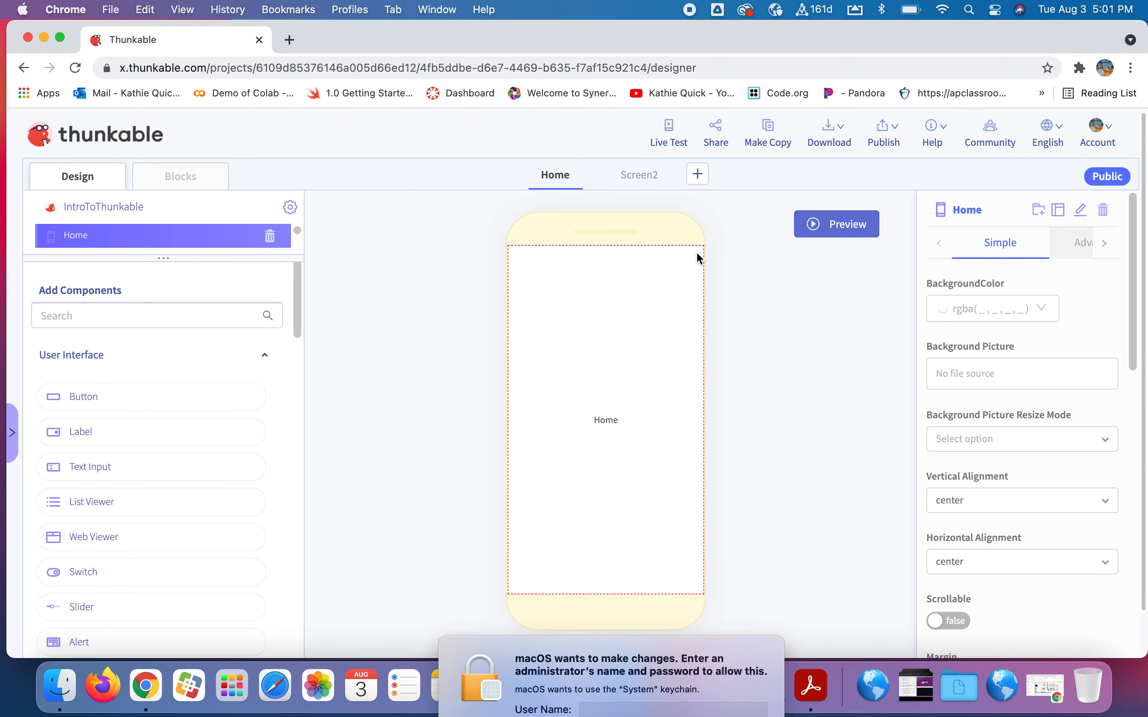
- Examine the Home screen's simple properties, including background, alignment, margin, padding, border and status bar settings
scroll(1079, 324, "down", 2)
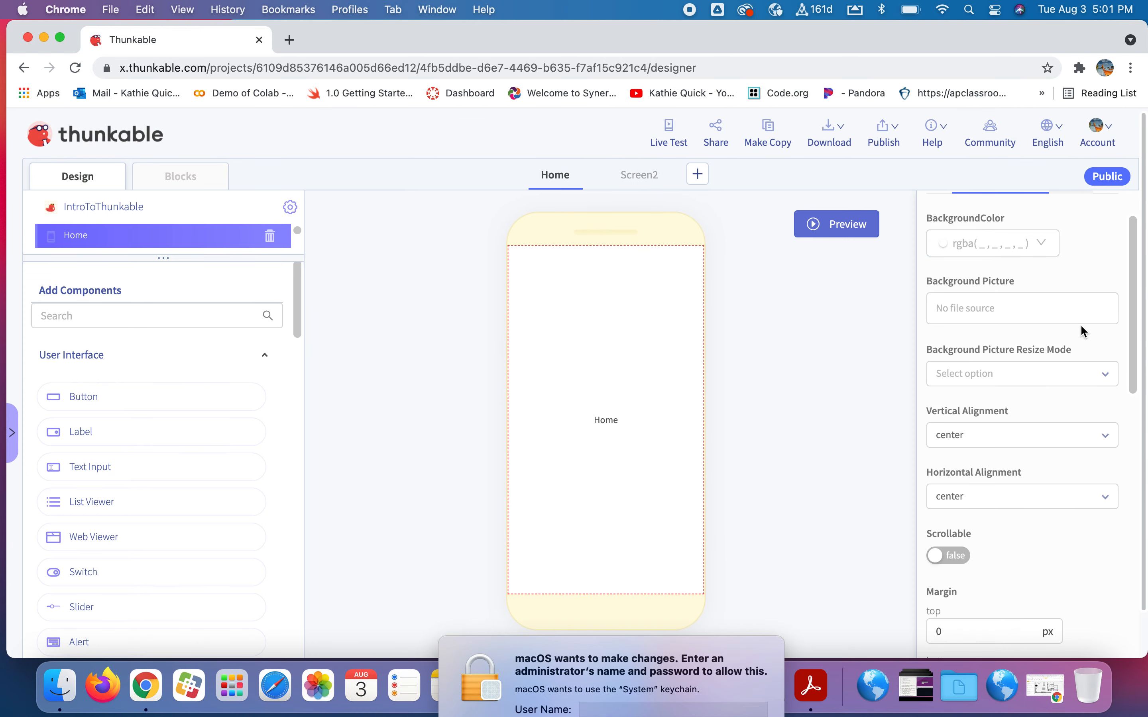
scroll(1080, 326, "up", 2)
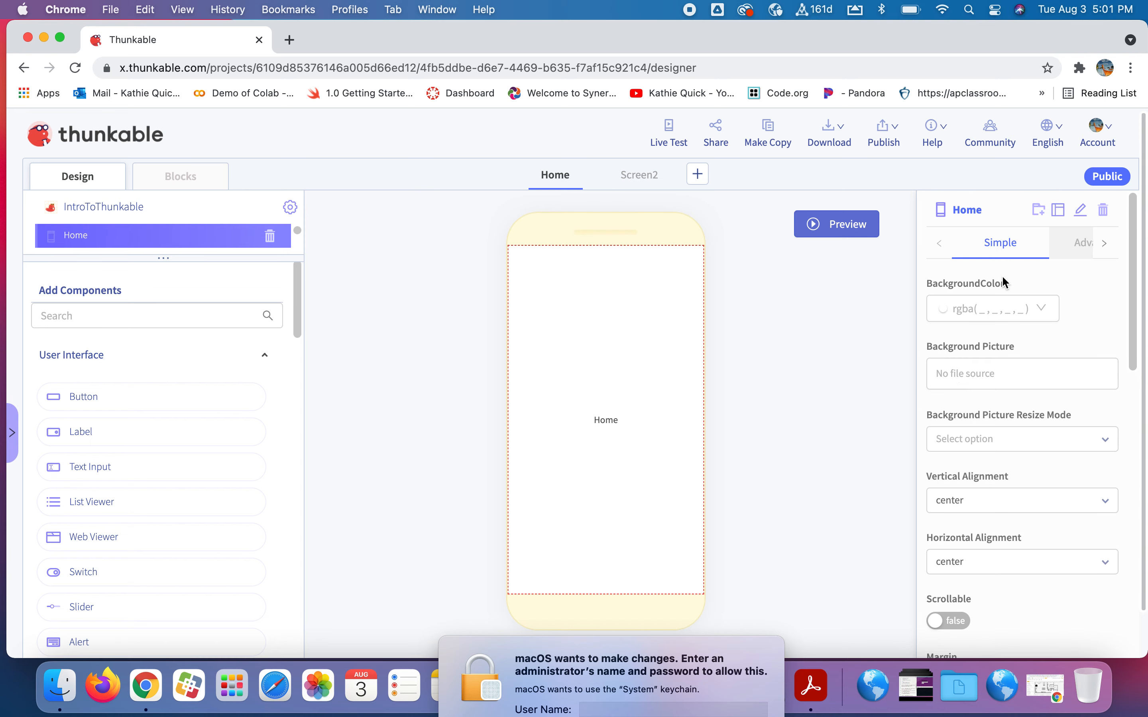
left_click(989, 365)
scroll(990, 365, "down", 6)
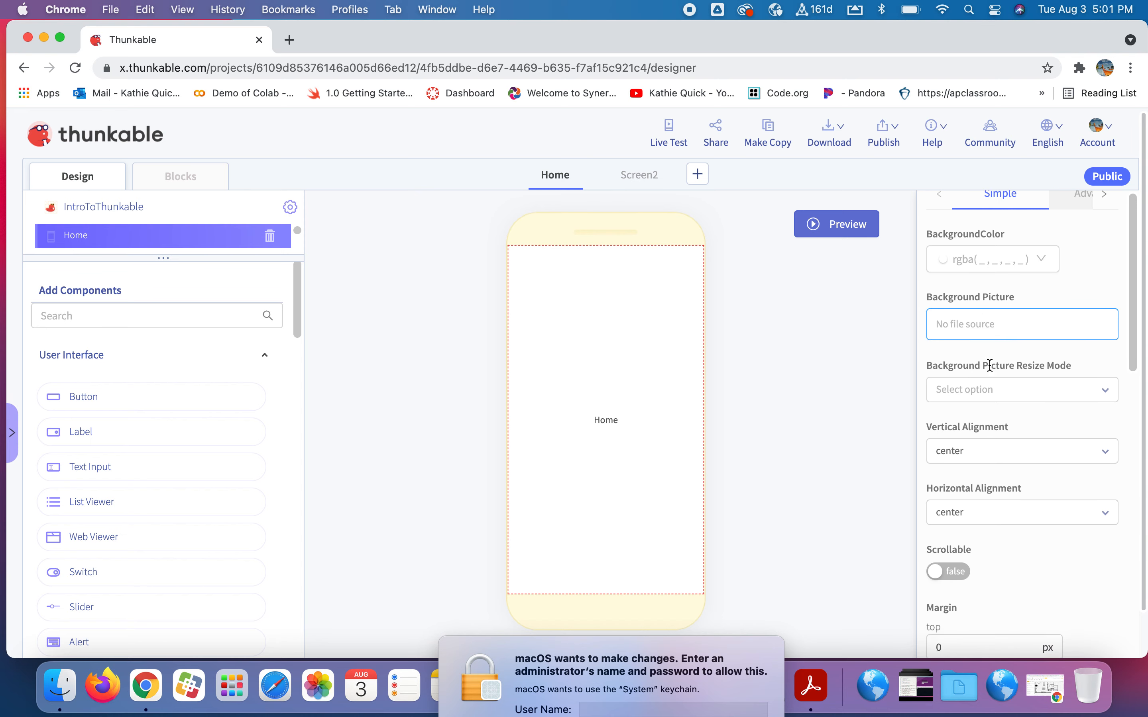
scroll(989, 366, "down", 12)
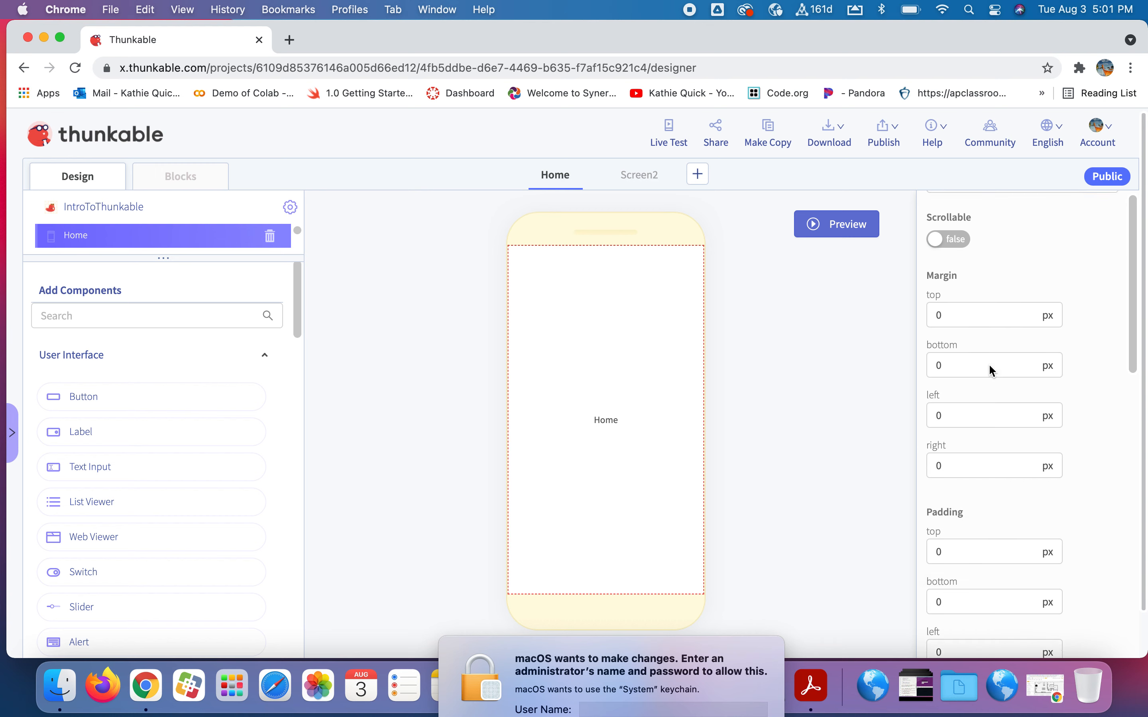
scroll(988, 363, "up", 8)
scroll(988, 363, "down", 12)
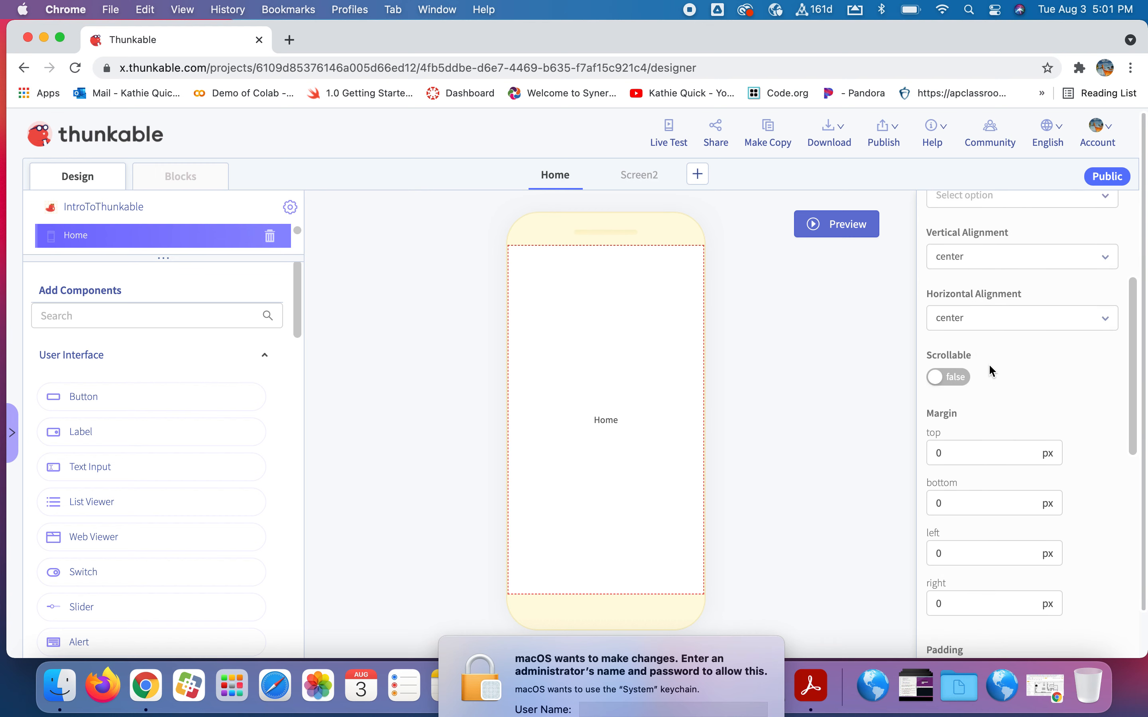
scroll(988, 364, "down", 15)
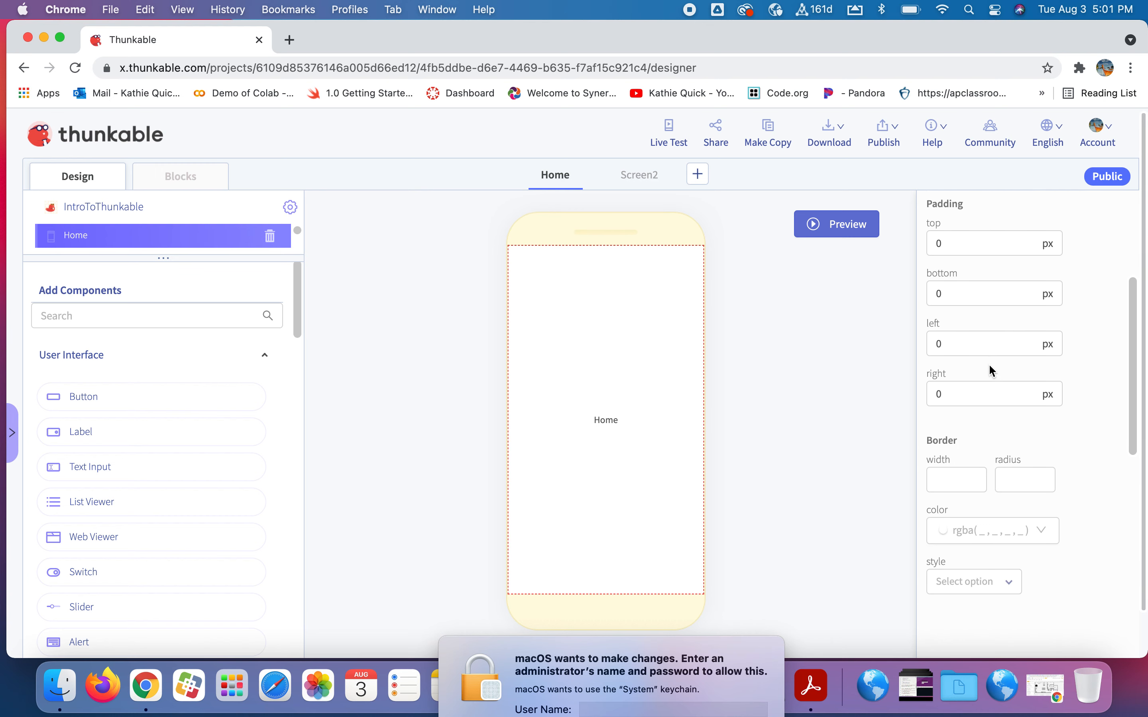
scroll(990, 368, "down", 6)
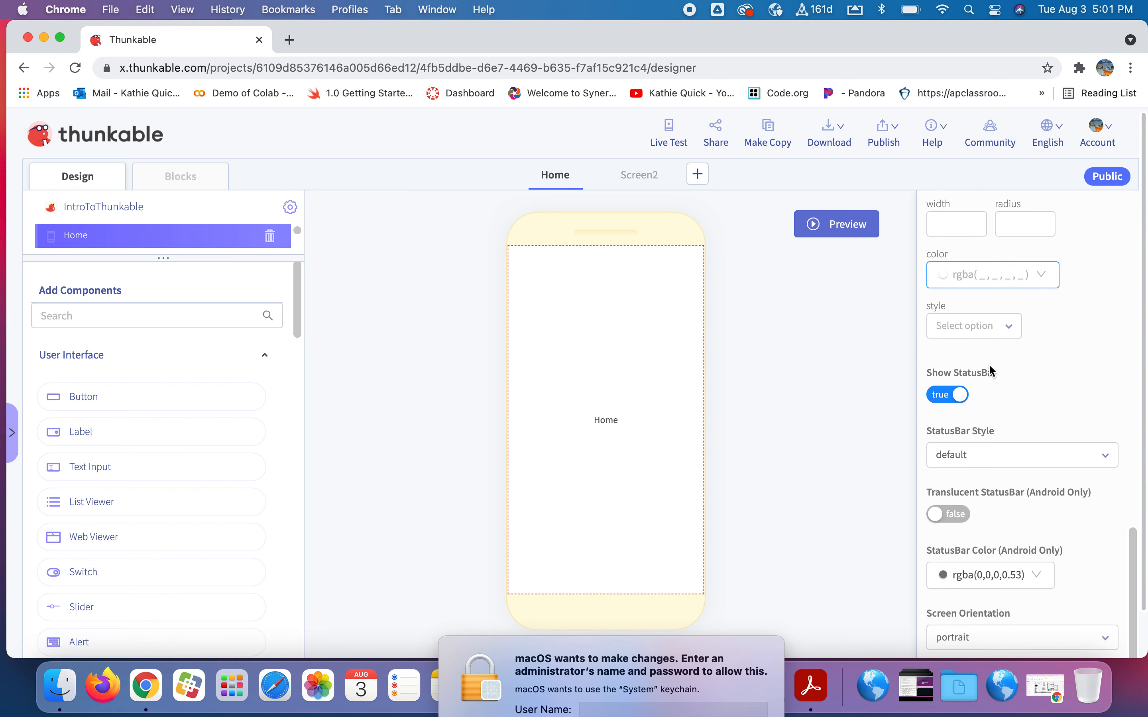
scroll(988, 363, "up", 20)
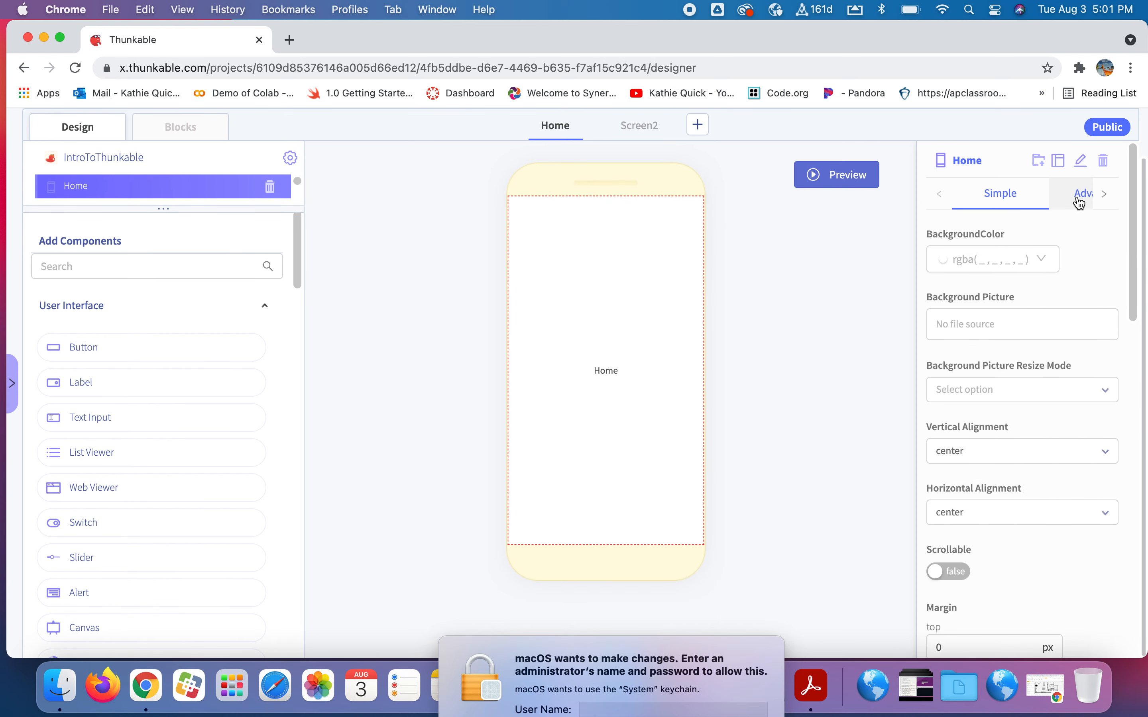
- Examine the Home screen's advanced Sizing and Spacing properties, including width, height, aspect ratio, margin and padding
left_click(1078, 207)
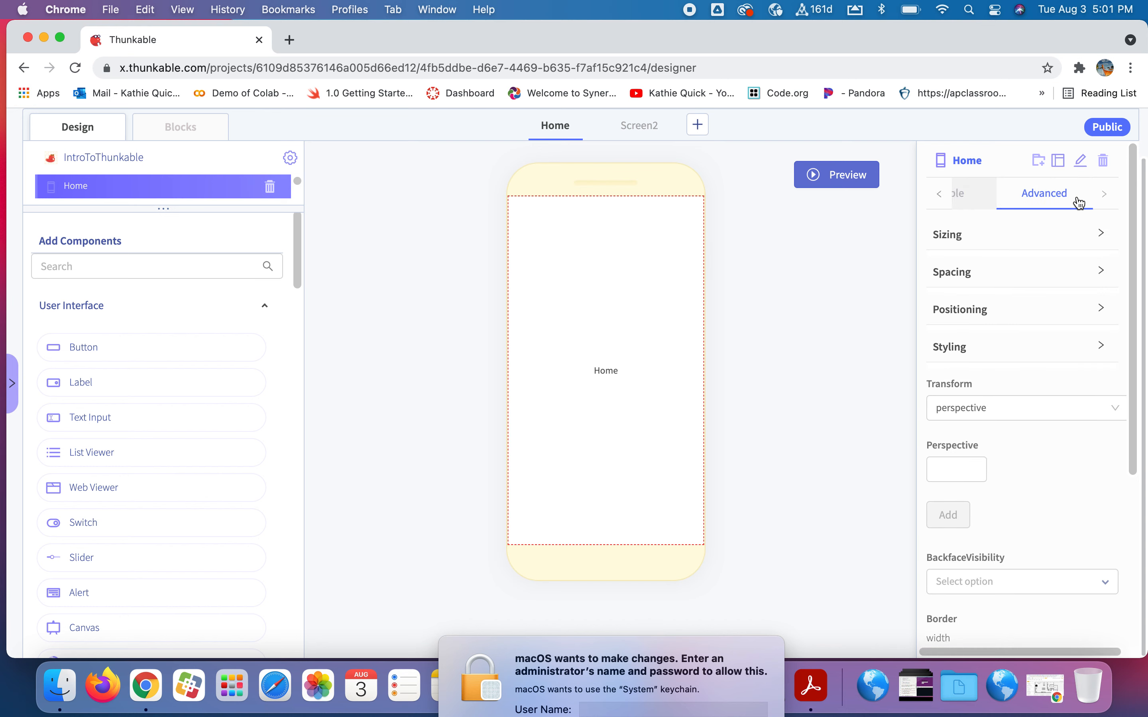
left_click(978, 245)
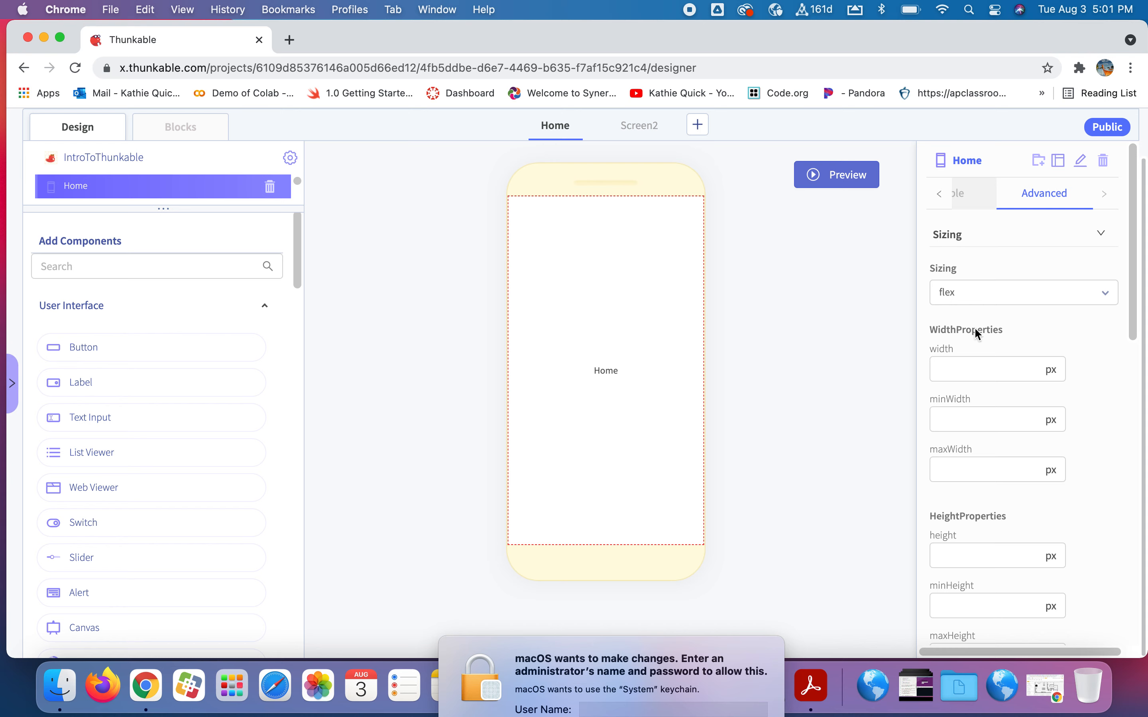
scroll(1020, 353, "down", 4)
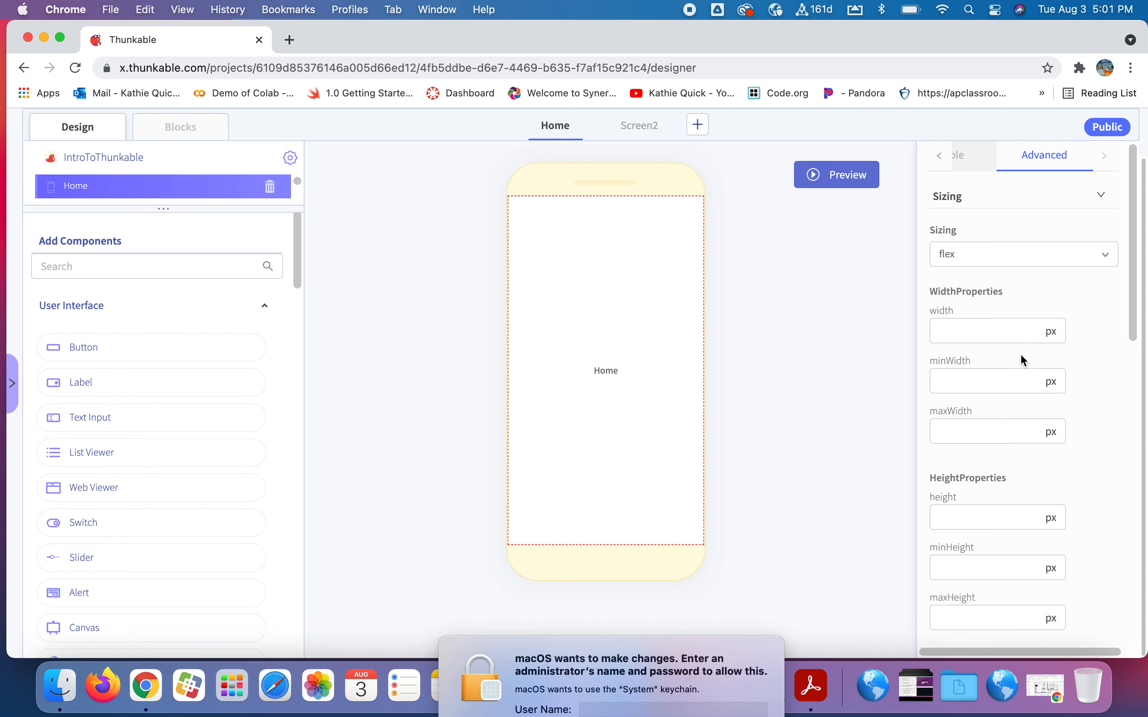
scroll(1020, 353, "down", 10)
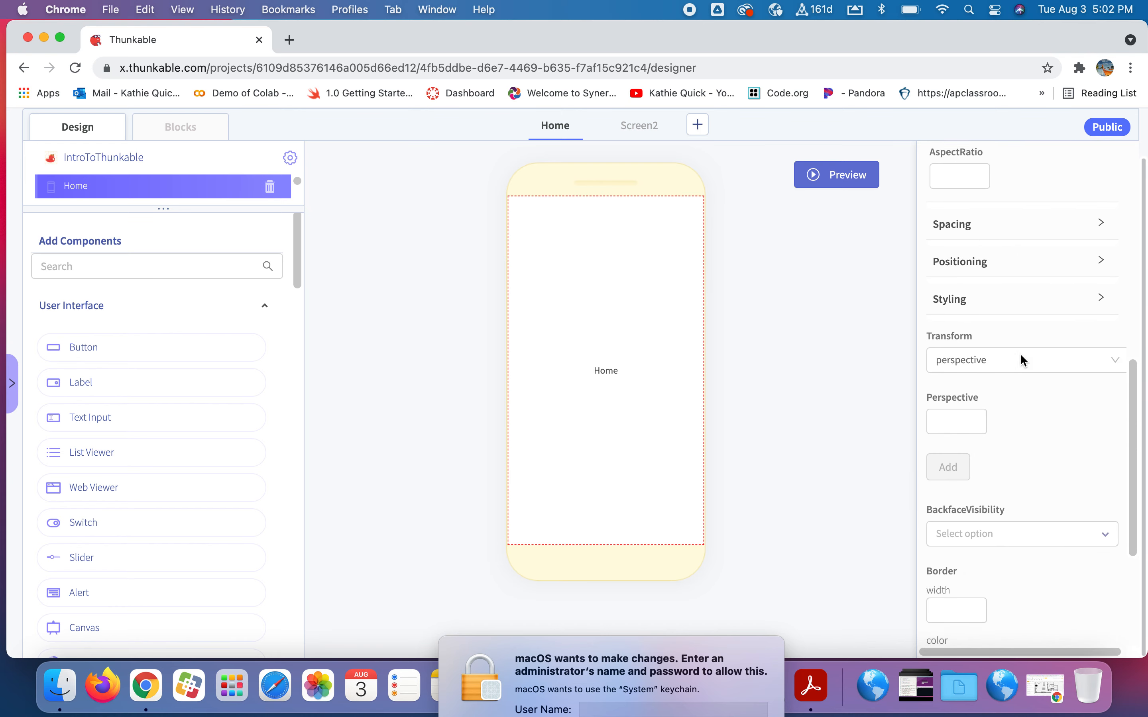
scroll(1020, 354, "up", 1)
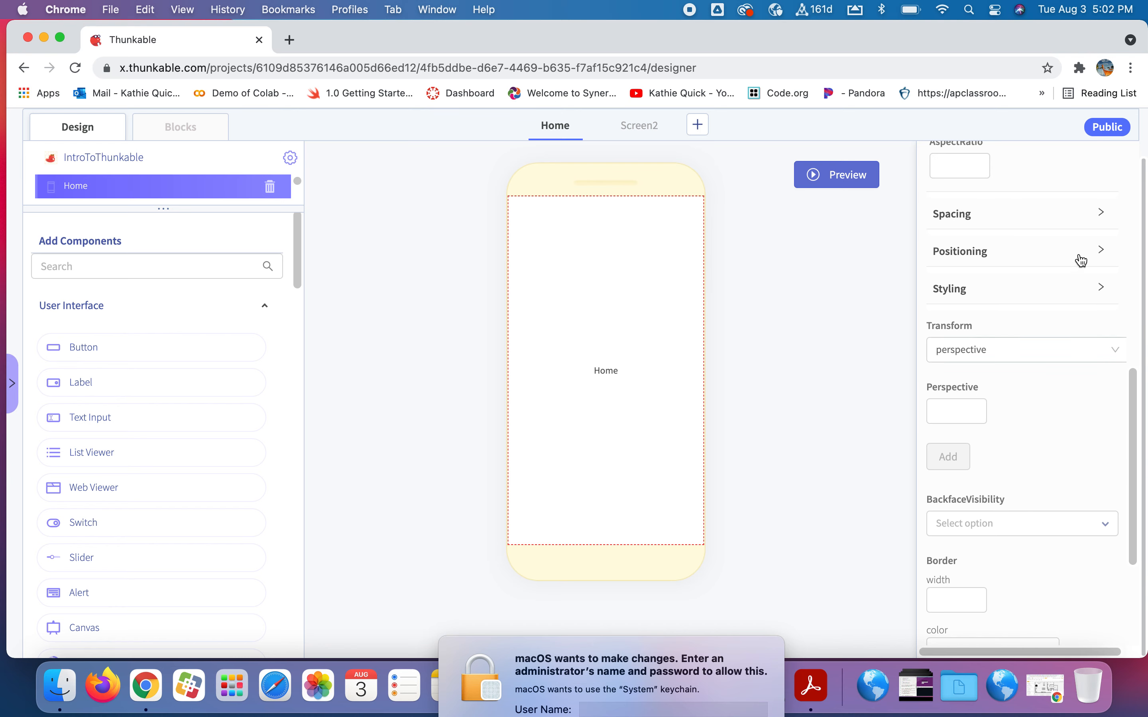
left_click(1102, 217)
scroll(965, 479, "down", 5)
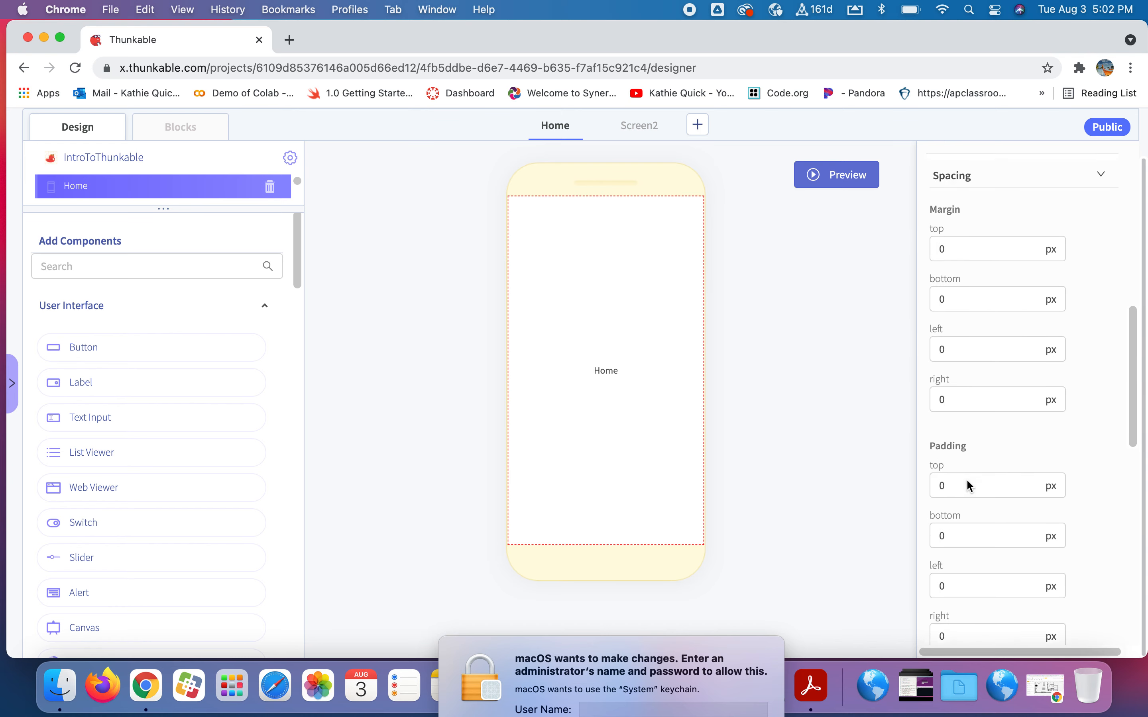
scroll(966, 479, "down", 3)
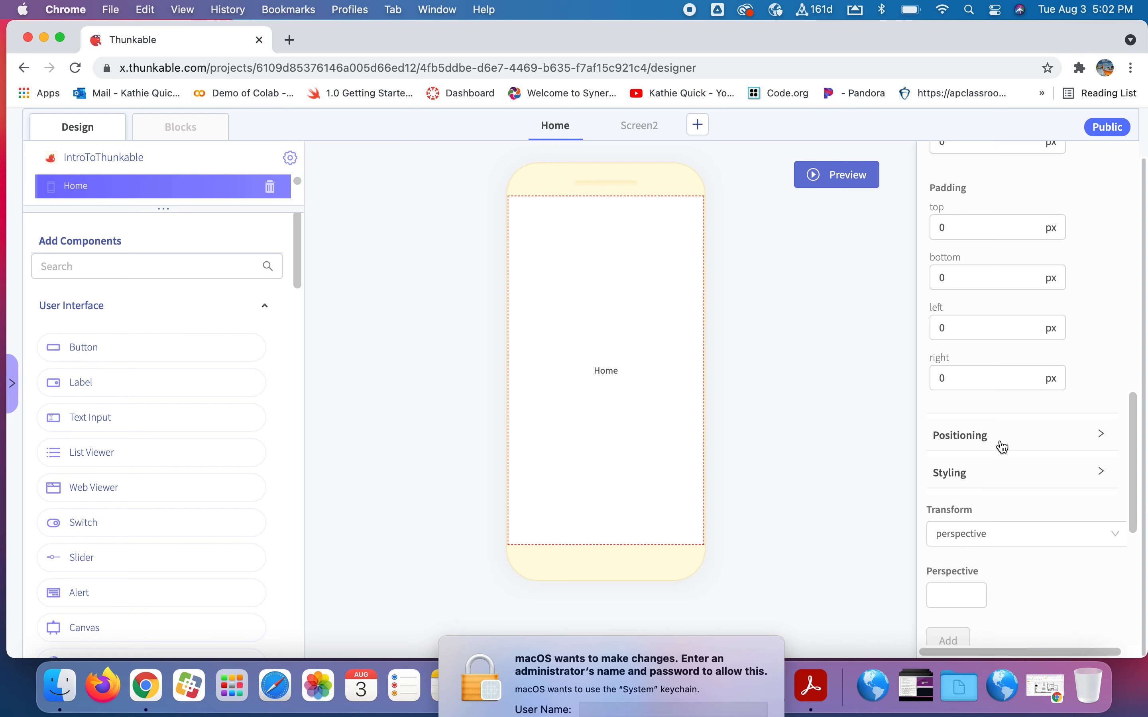
- Examine the Home screen's advanced Positioning properties, from position, overflow and flex box layout through to edge offsets and direction
left_click(1001, 446)
scroll(1002, 446, "down", 5)
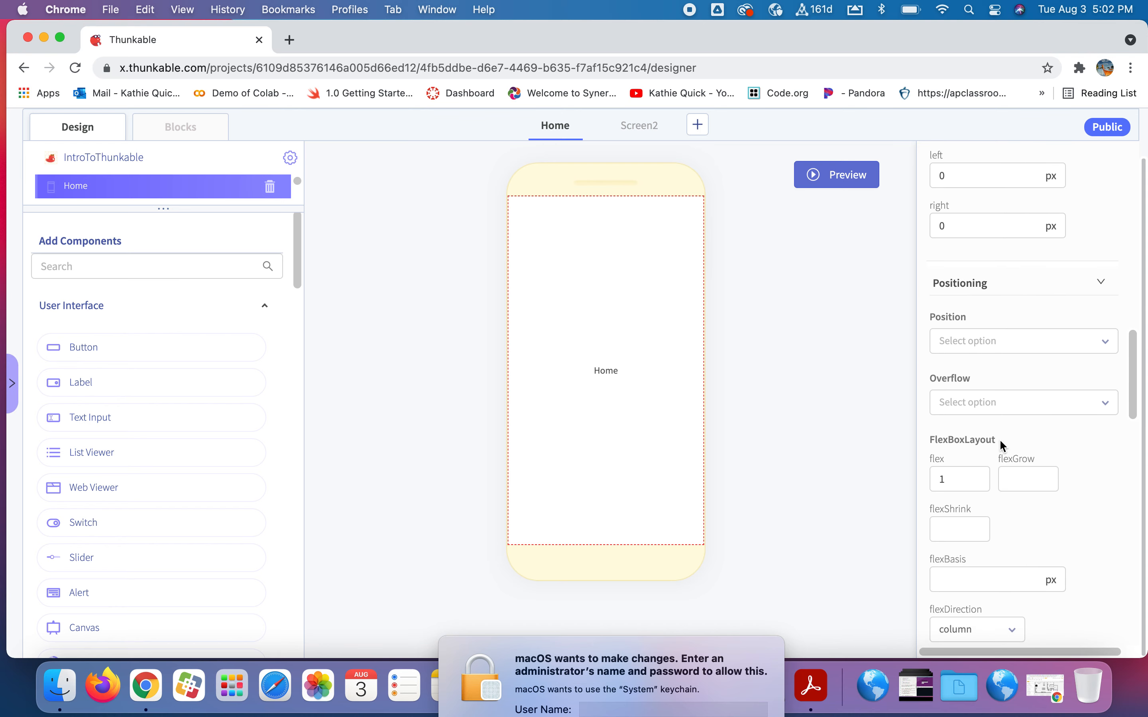
scroll(1000, 441, "down", 2)
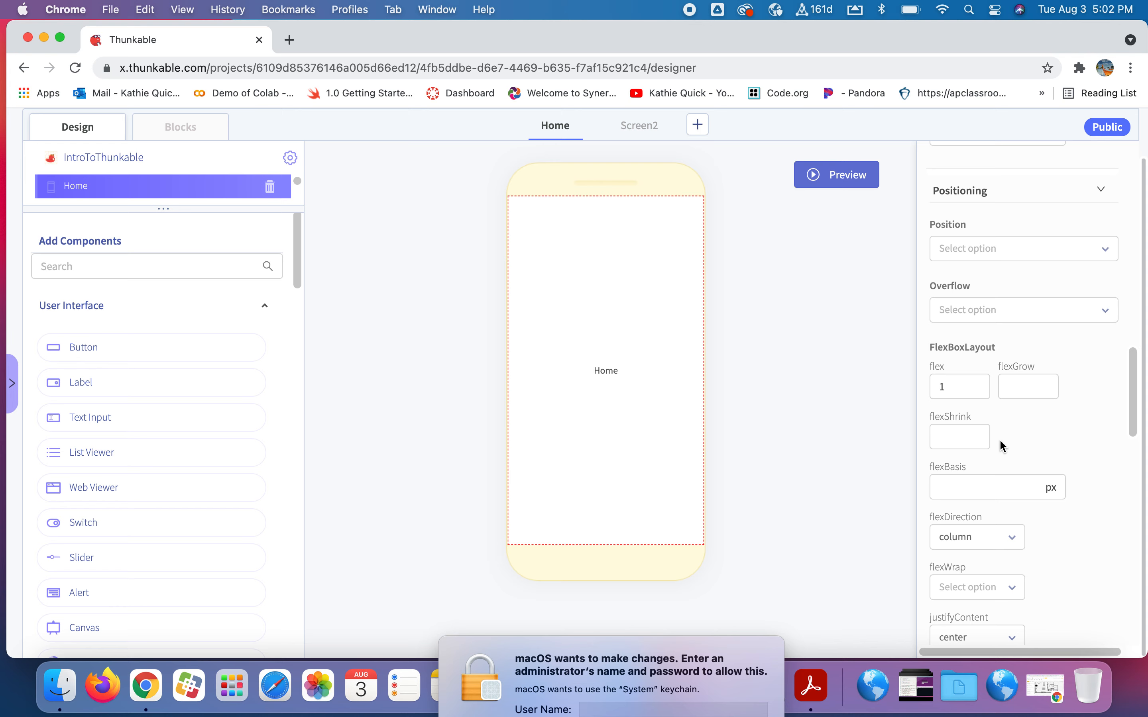
scroll(1000, 441, "down", 4)
scroll(1002, 446, "down", 7)
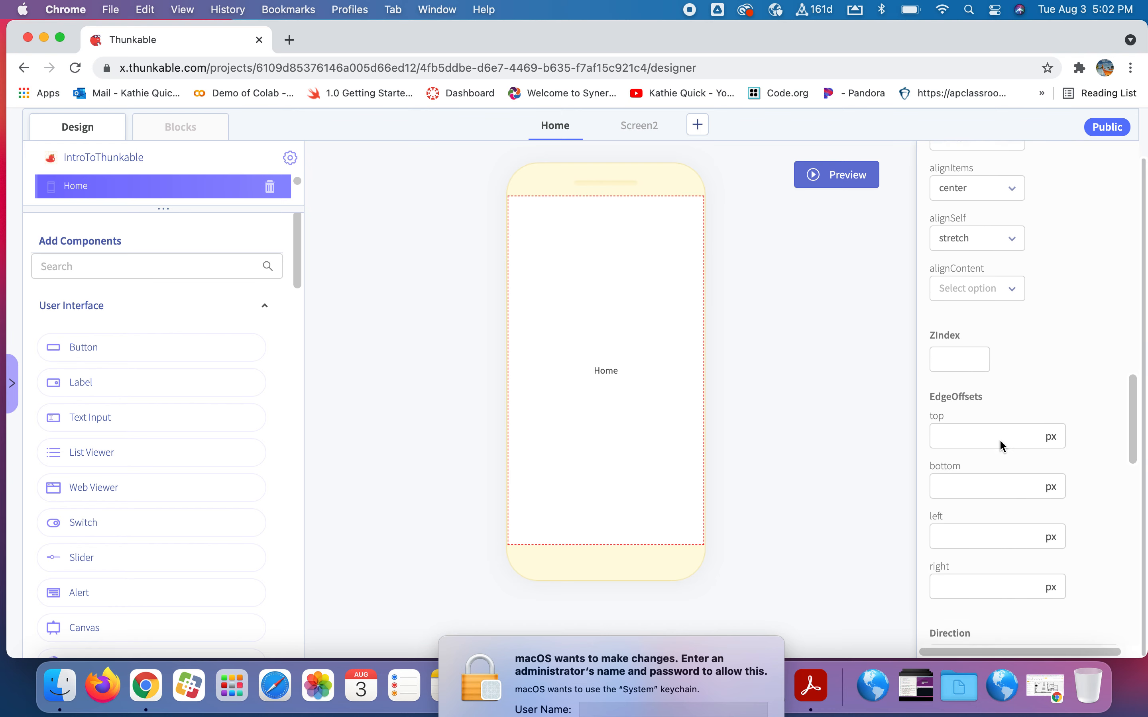
scroll(1000, 442, "down", 4)
scroll(1000, 443, "down", 4)
- In the Home screen's advanced Styling properties, set the border width to 5 and the border colour to red, rgba(233, 38, 38, 1)
left_click(1031, 354)
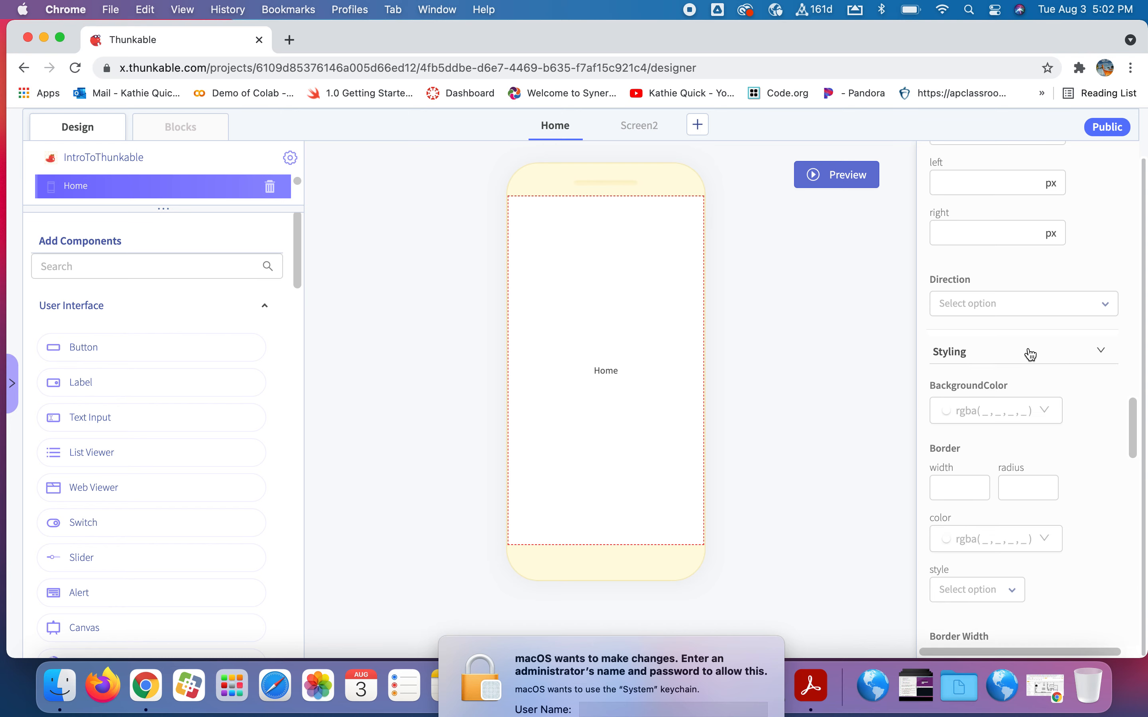
scroll(1069, 430, "down", 3)
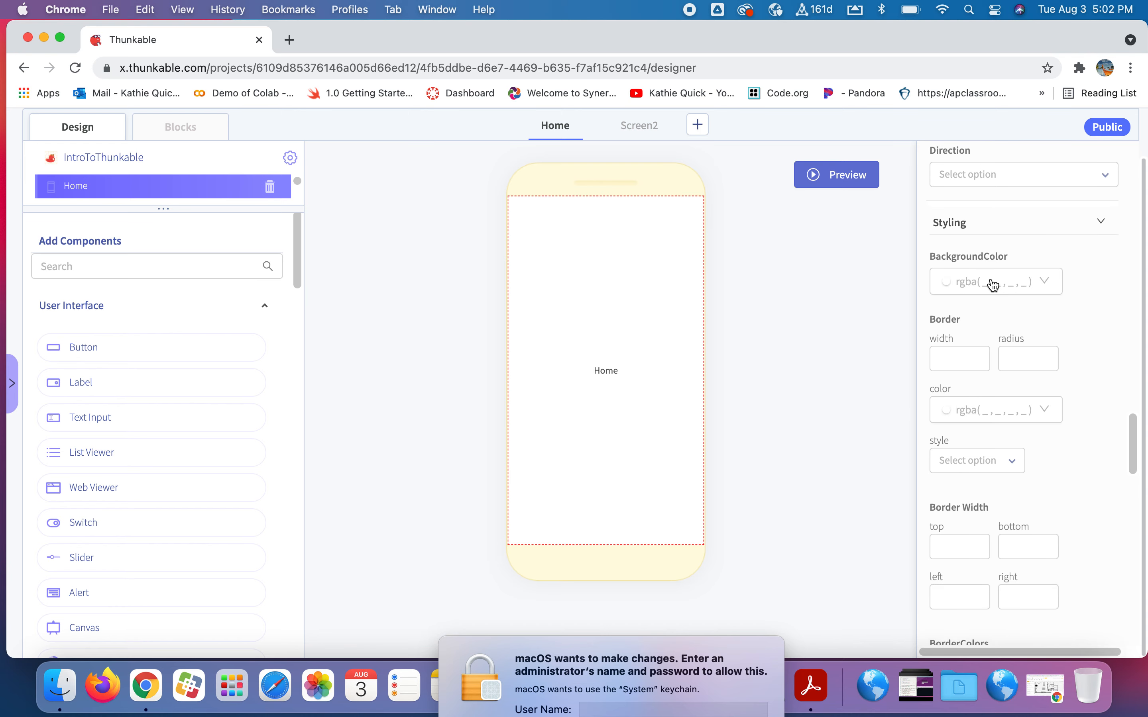
scroll(976, 451, "down", 2)
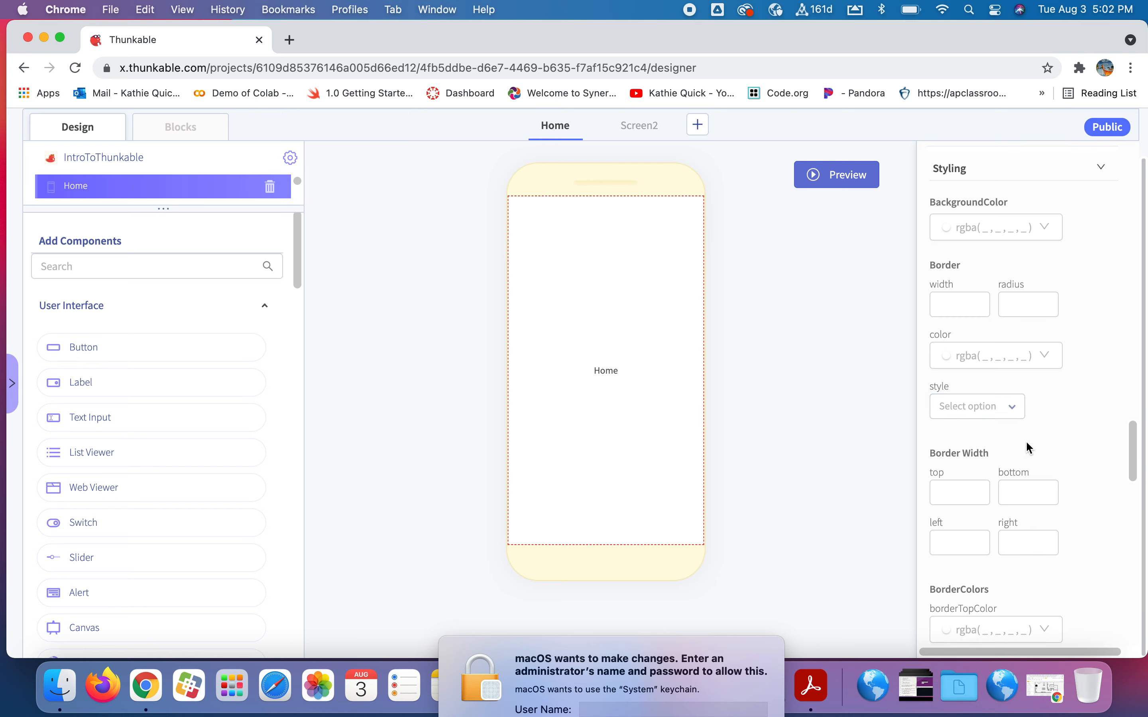
left_click(962, 304)
type("5")
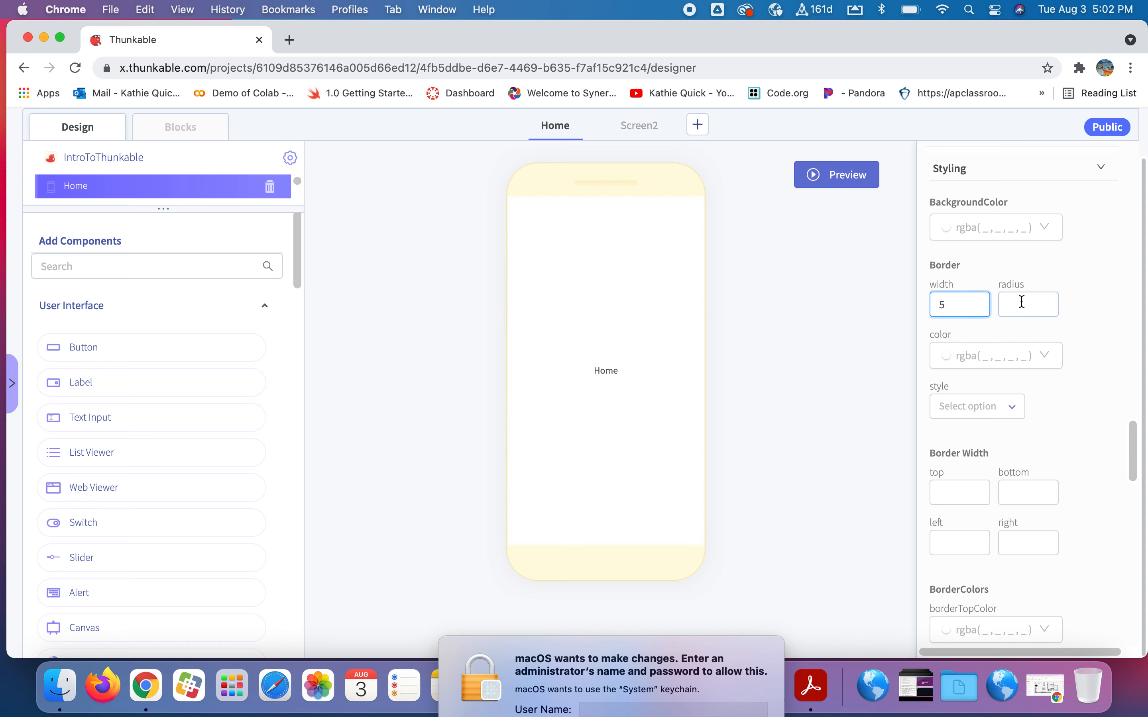
left_click(1047, 359)
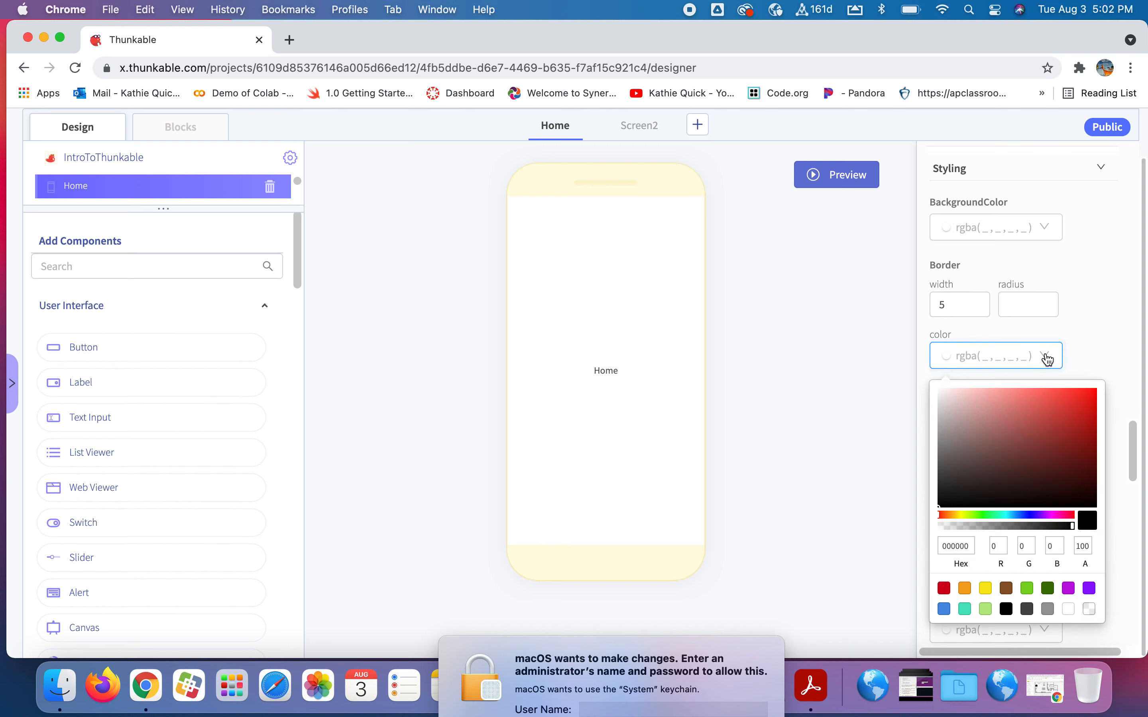
left_click(1070, 399)
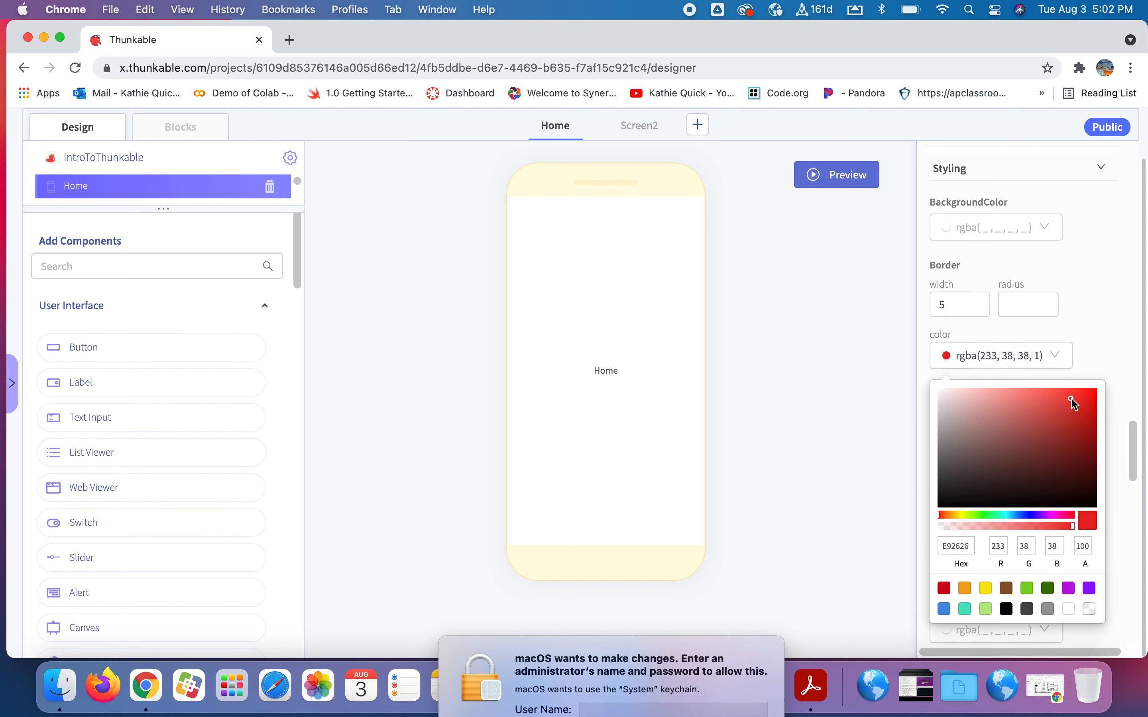
left_click(1091, 338)
- Set the Home screen's border width to 50 and its border style to solid
left_click(954, 308)
left_click_drag(950, 305, 930, 305)
type("5")
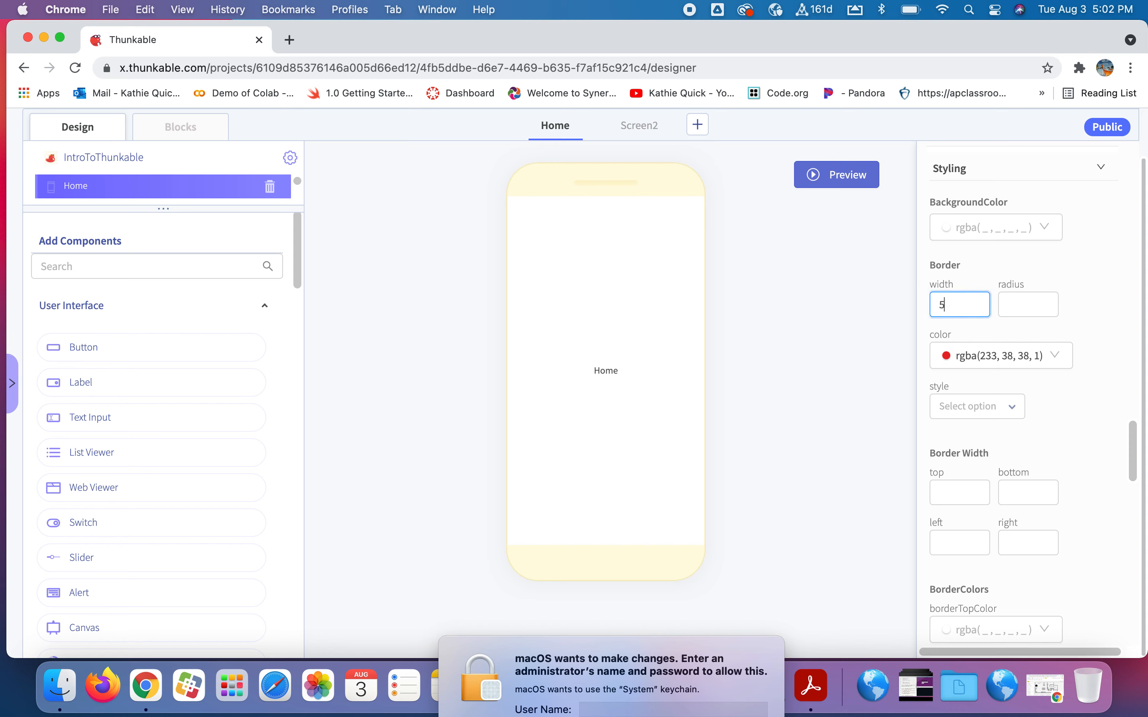
type("0")
left_click(1104, 316)
scroll(1094, 383, "down", 1)
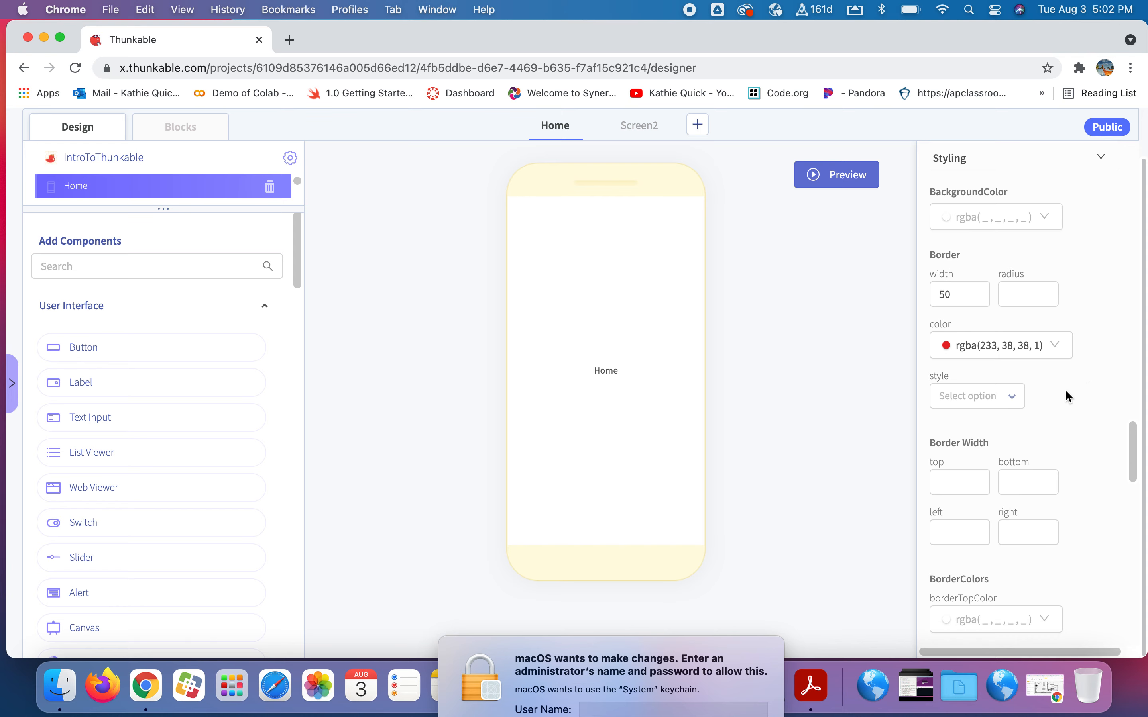
scroll(1065, 389, "down", 1)
left_click(1016, 383)
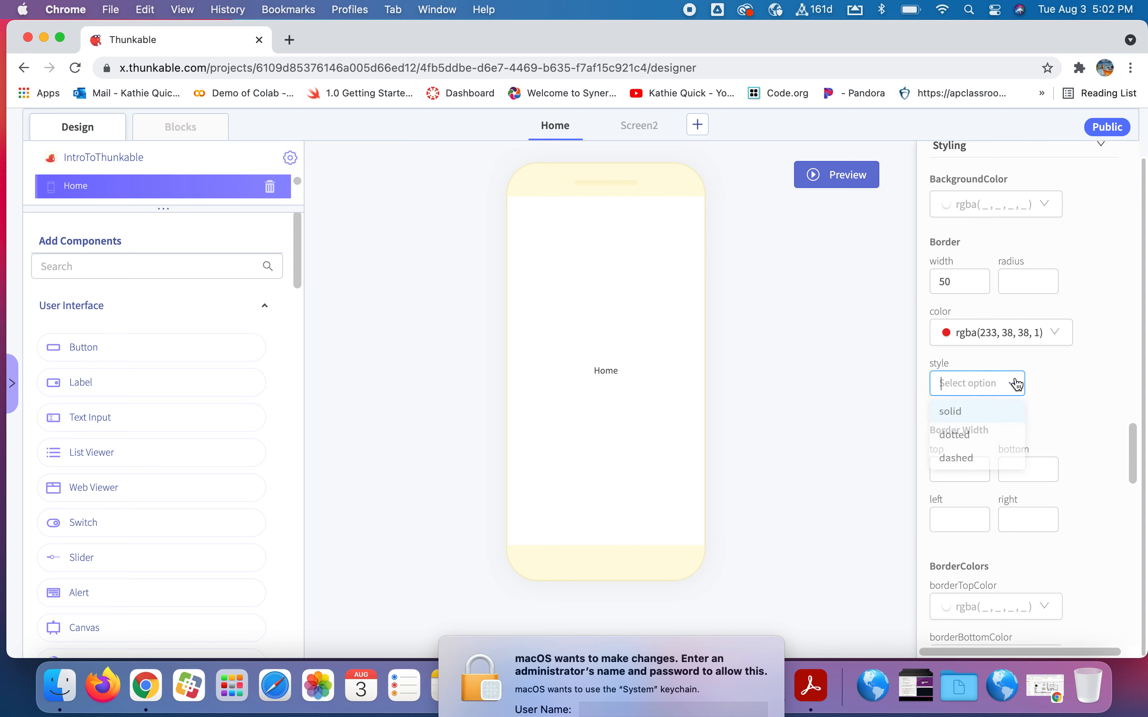
left_click(974, 419)
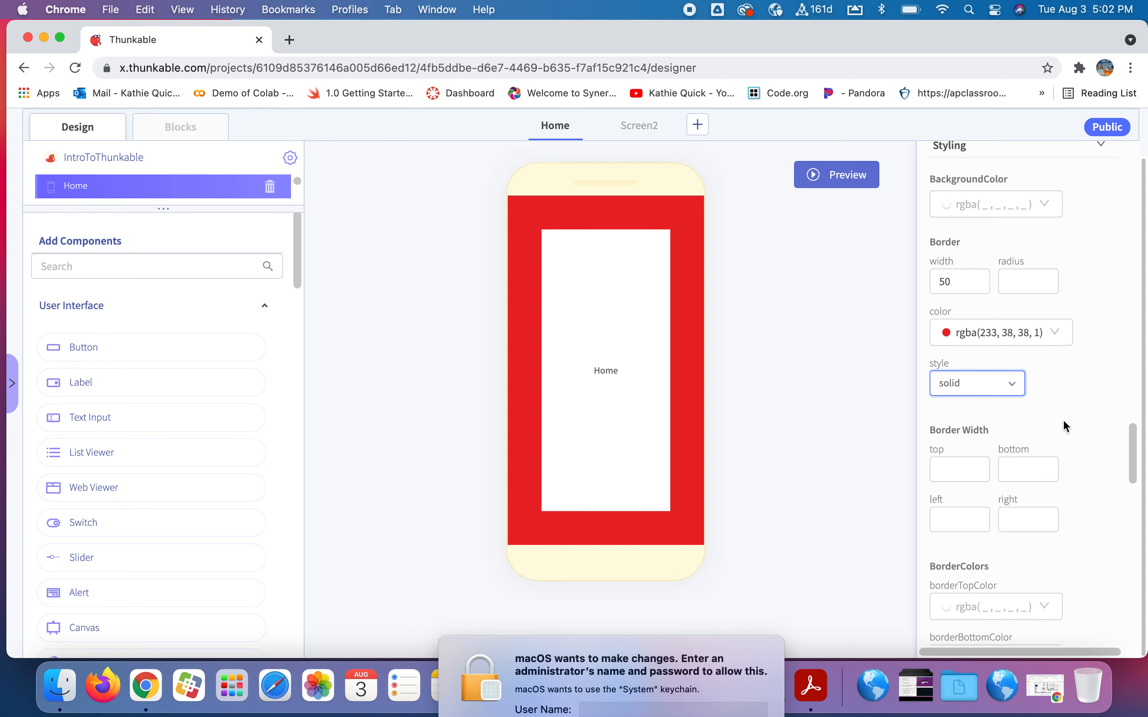
- Set the Home screen's border width to 10 and its border radius to 10
left_click(955, 283)
key("BackSpace")
key("BackSpace")
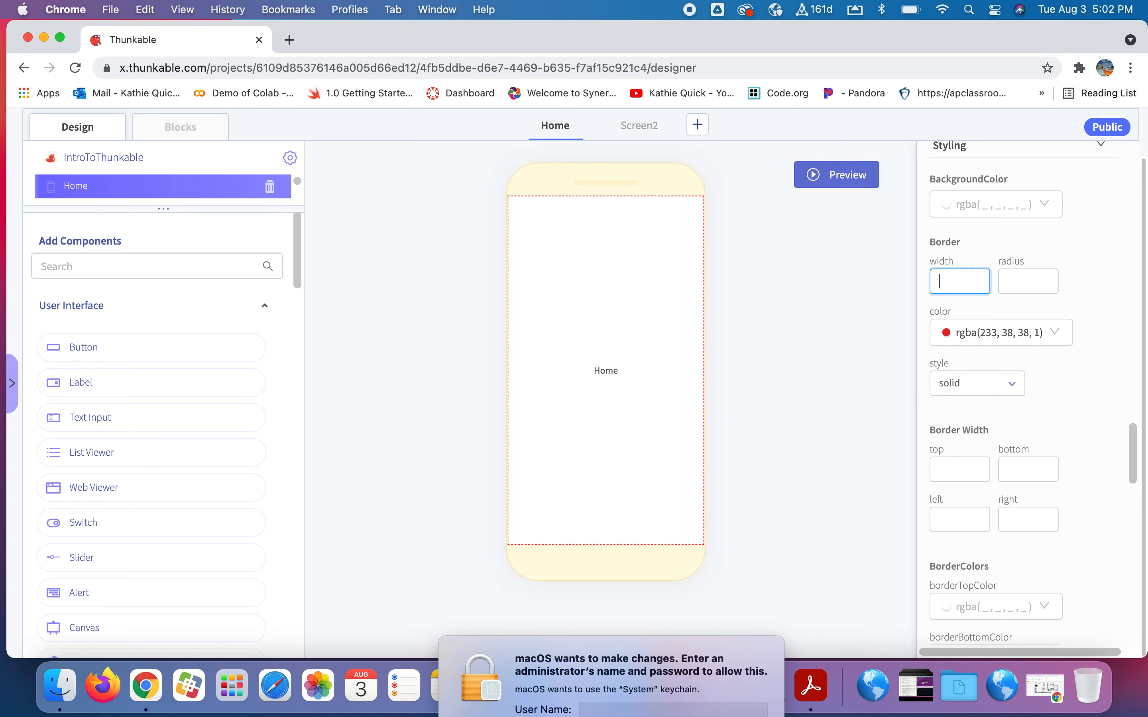
type("10")
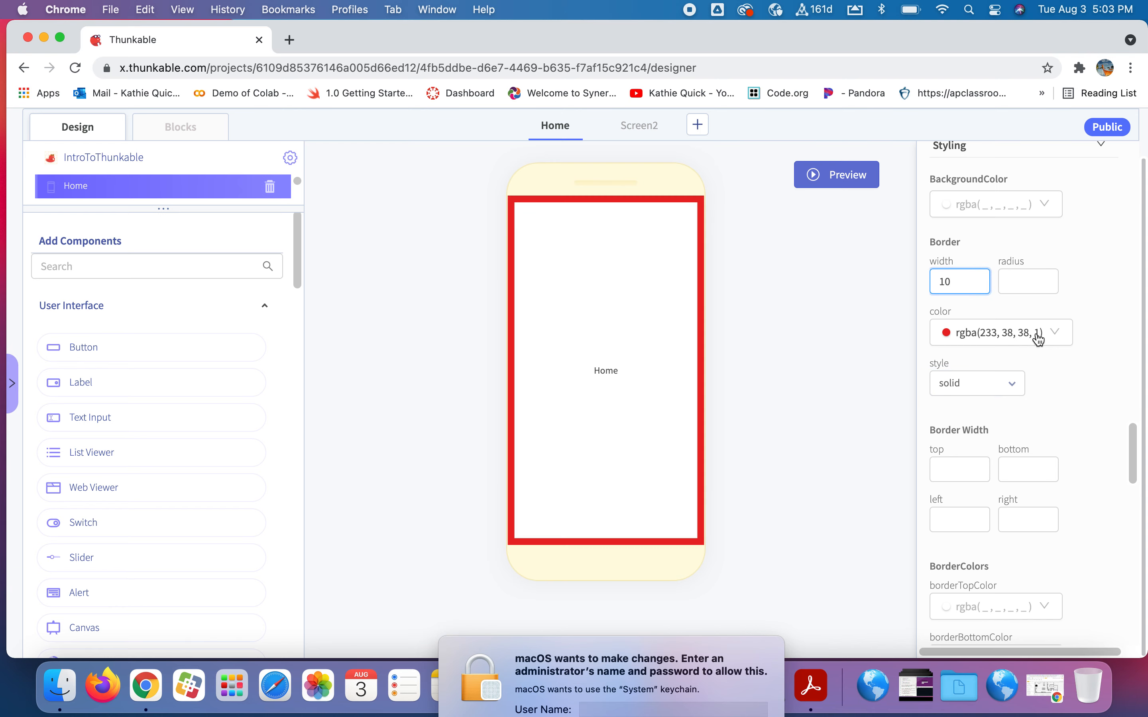
left_click(1027, 277)
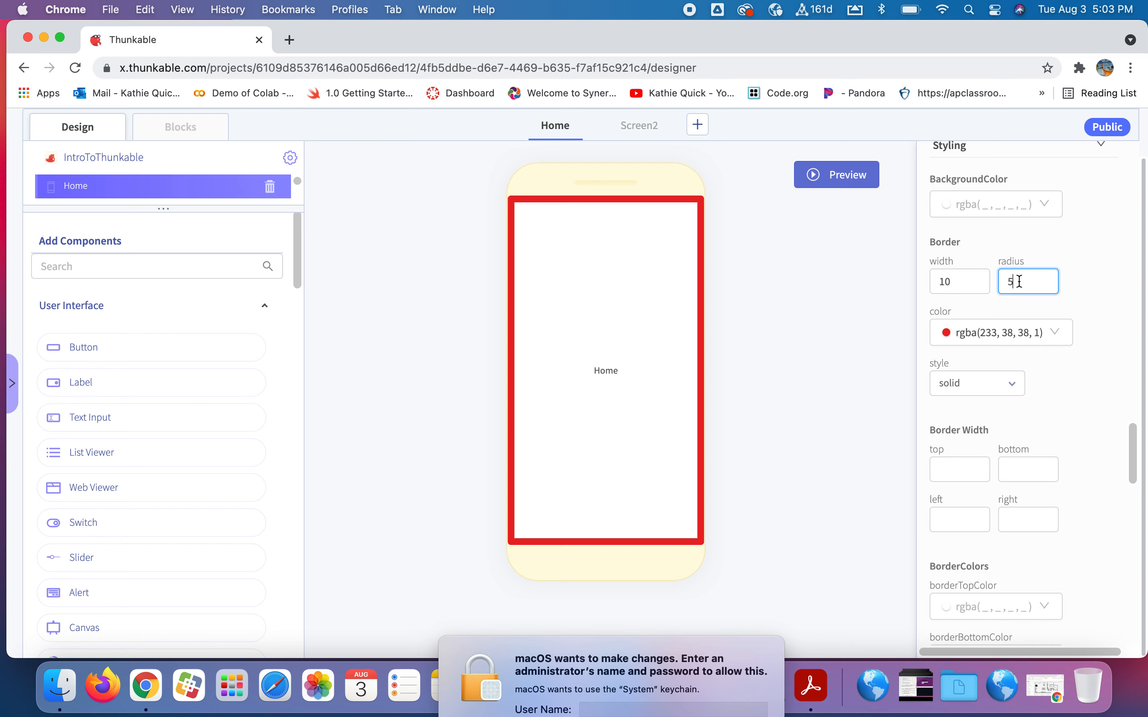
type("10")
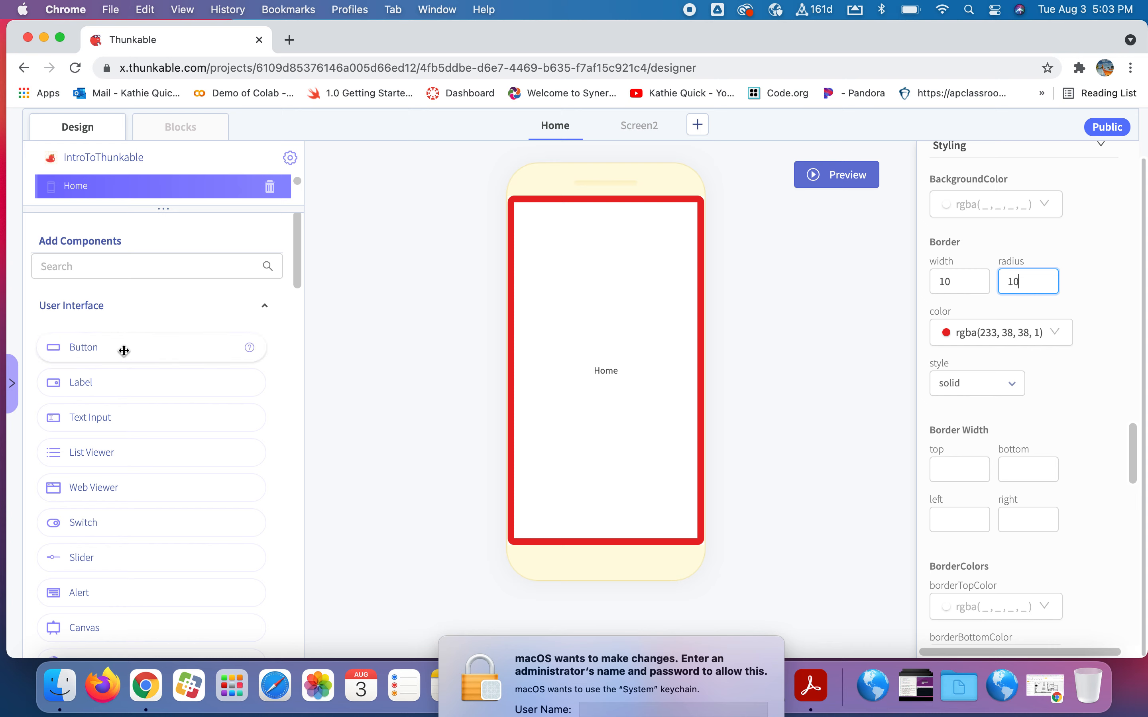
- Add a Label component to the Home screen
left_click_drag(104, 380, 580, 269)
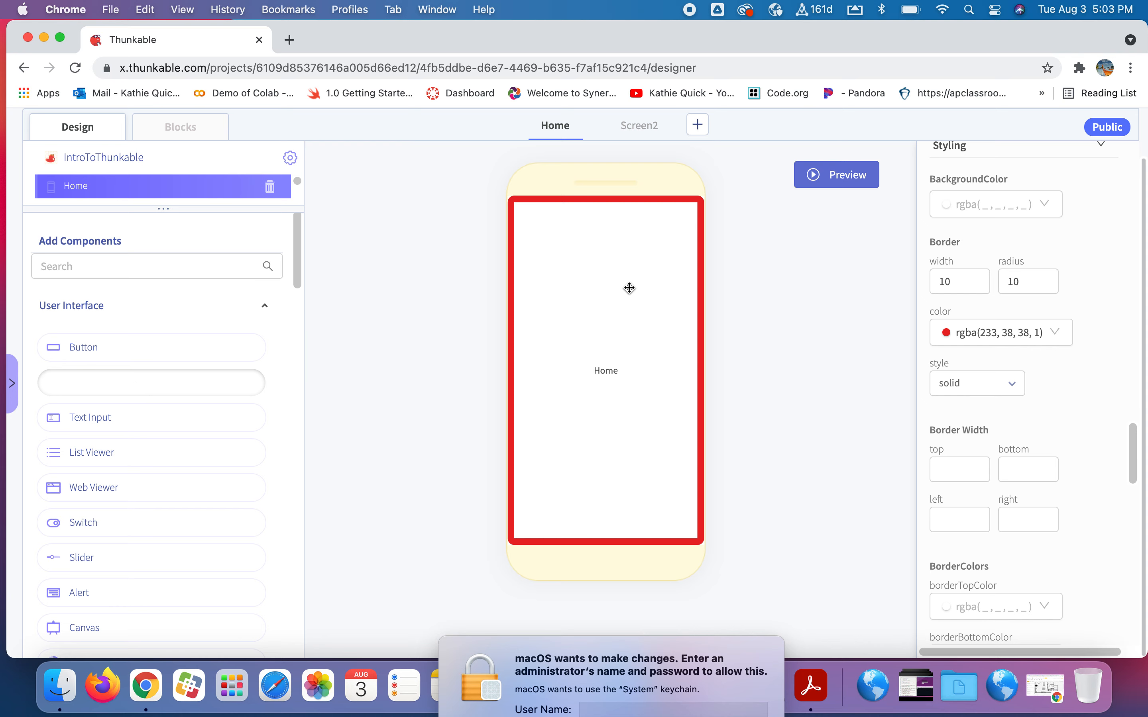
left_click_drag(629, 288, 628, 287)
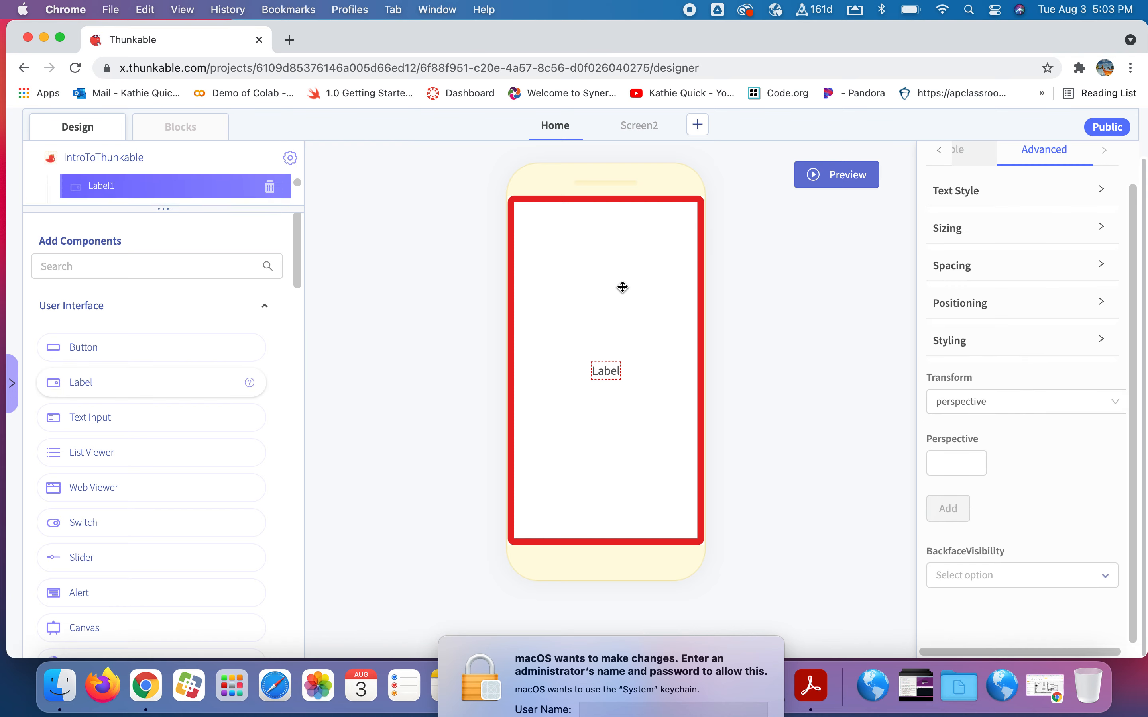
scroll(215, 336, "up", 2)
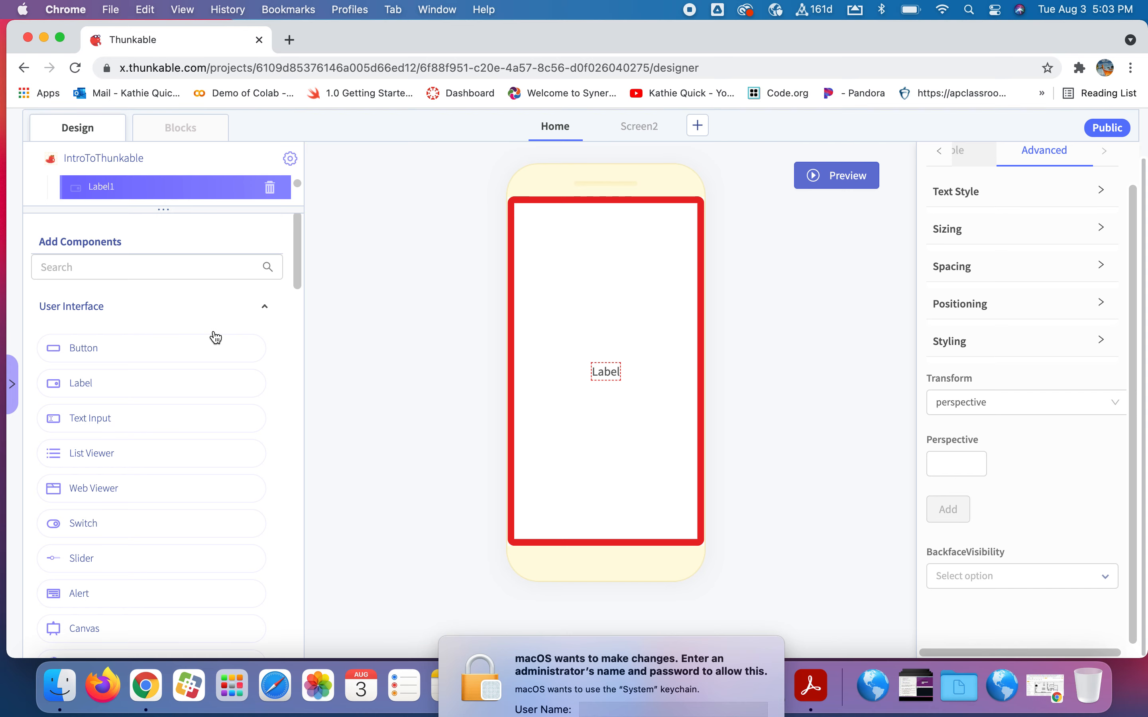
- Add a Text Input below Label1 and a Button between the two in the Home screen's component tree
left_click_drag(165, 243, 164, 288)
scroll(179, 259, "up", 1)
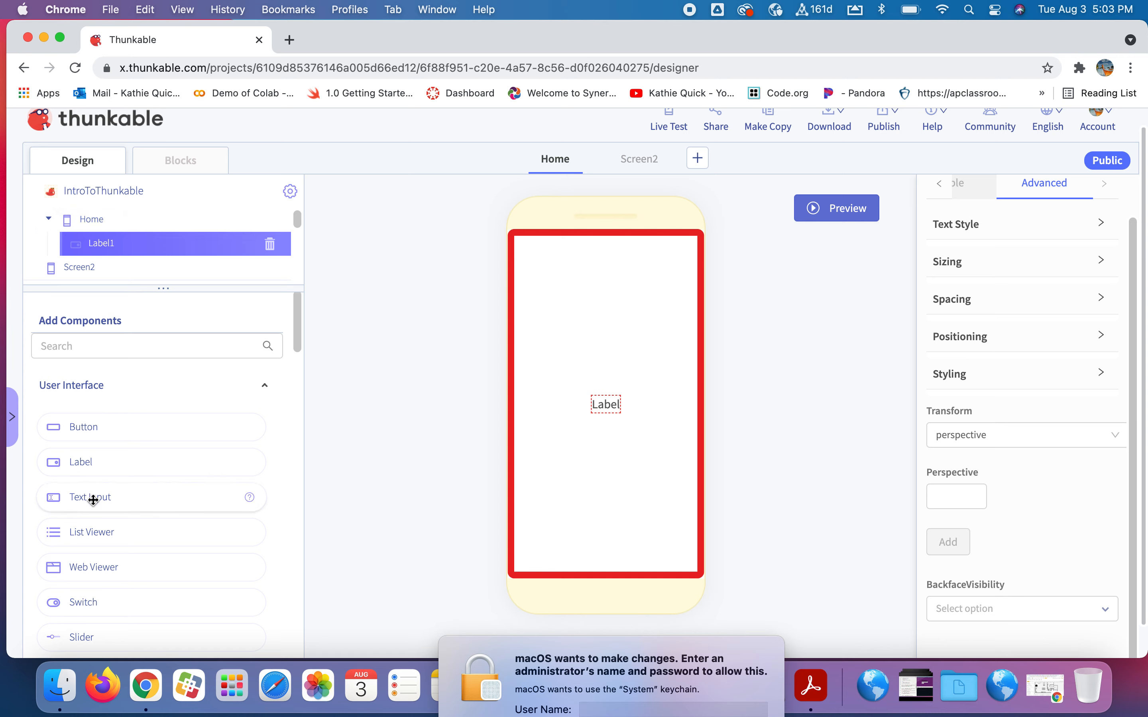
left_click_drag(93, 499, 124, 241)
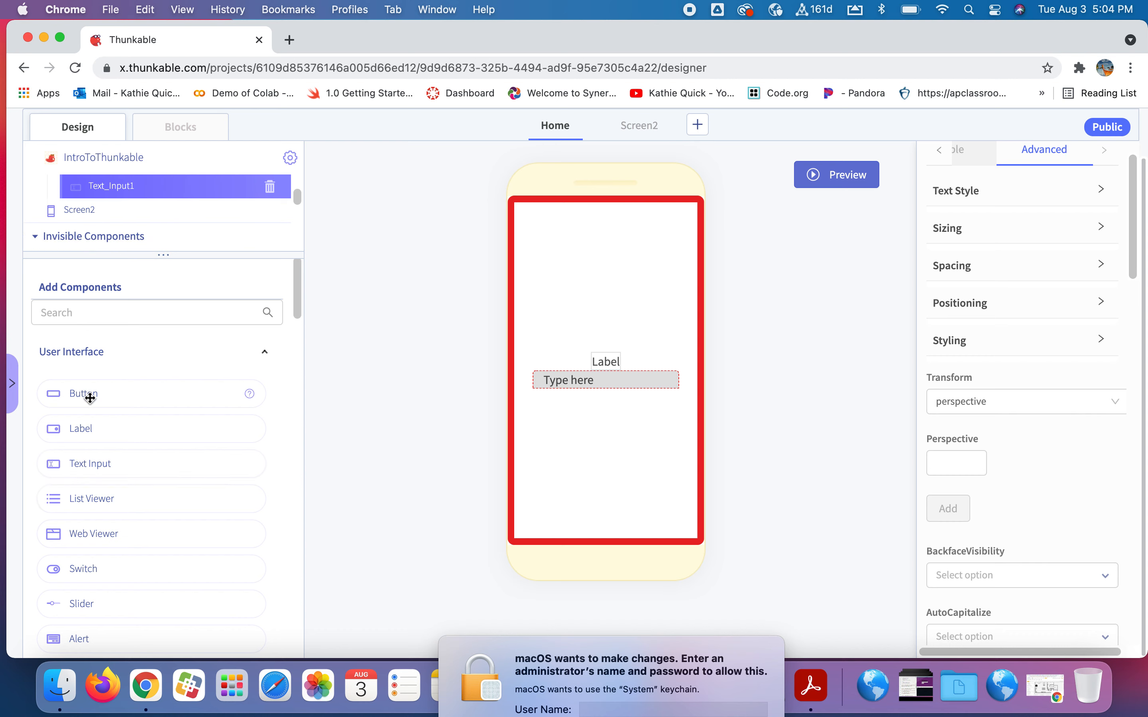
left_click_drag(108, 395, 117, 231)
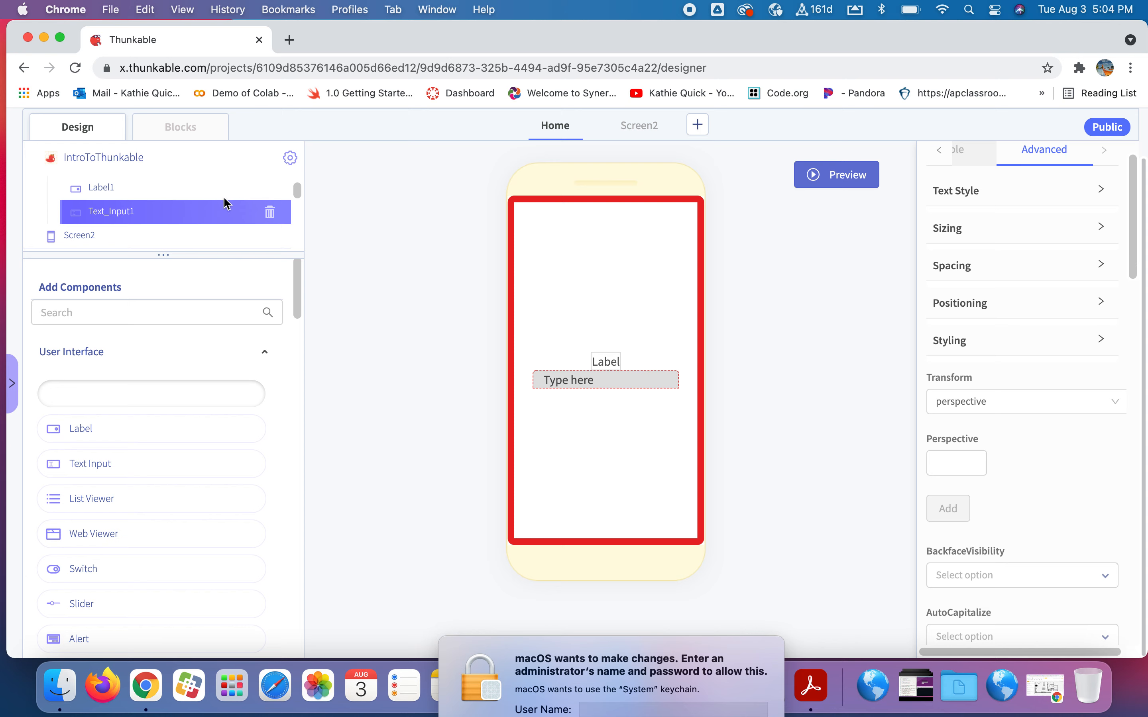
left_click_drag(192, 208, 92, 207)
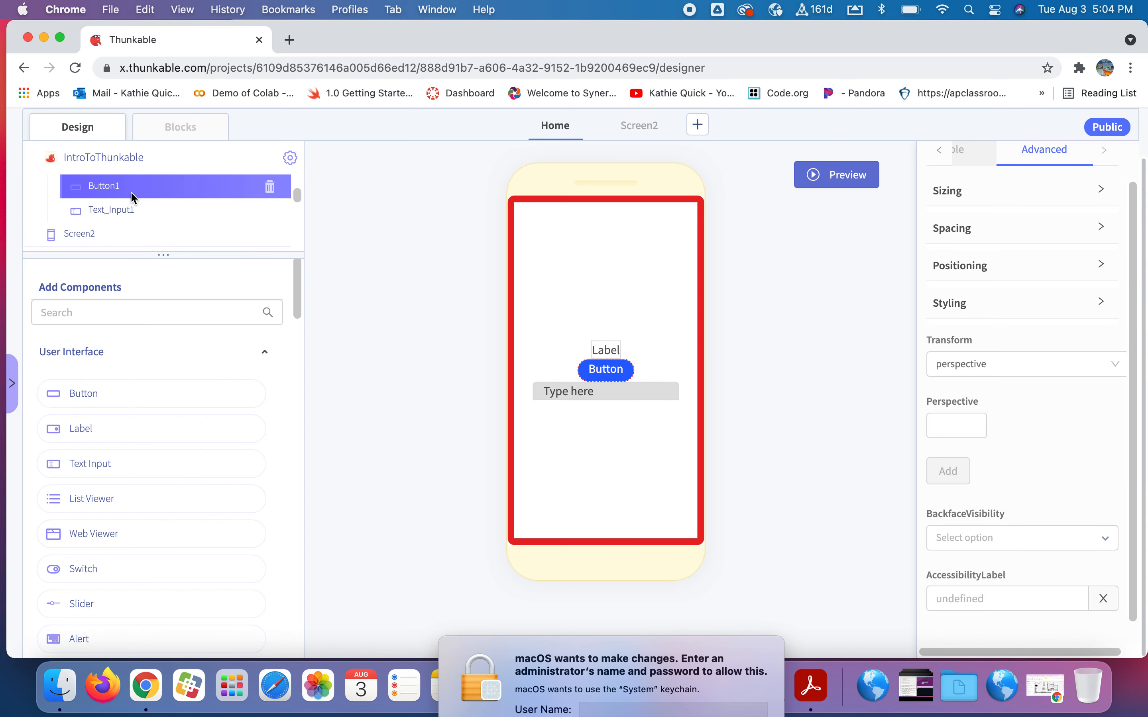
- Rename the Home screen's Label1 component as WelcomeLabel
scroll(135, 197, "up", 2)
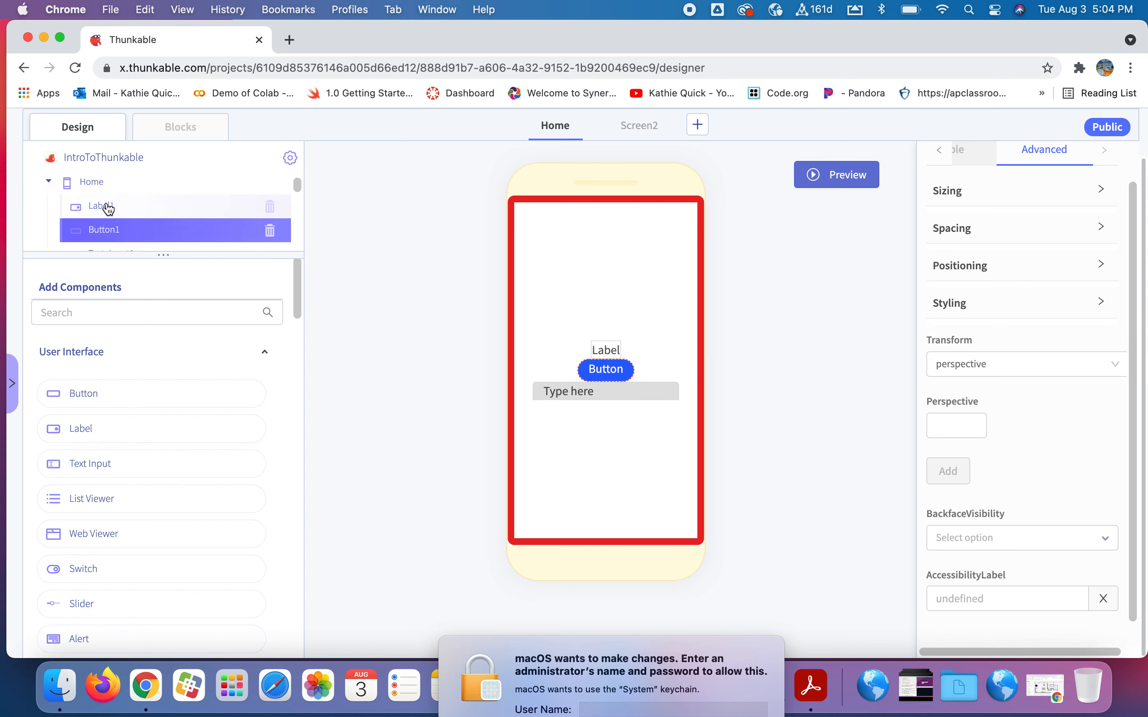
left_click(108, 207)
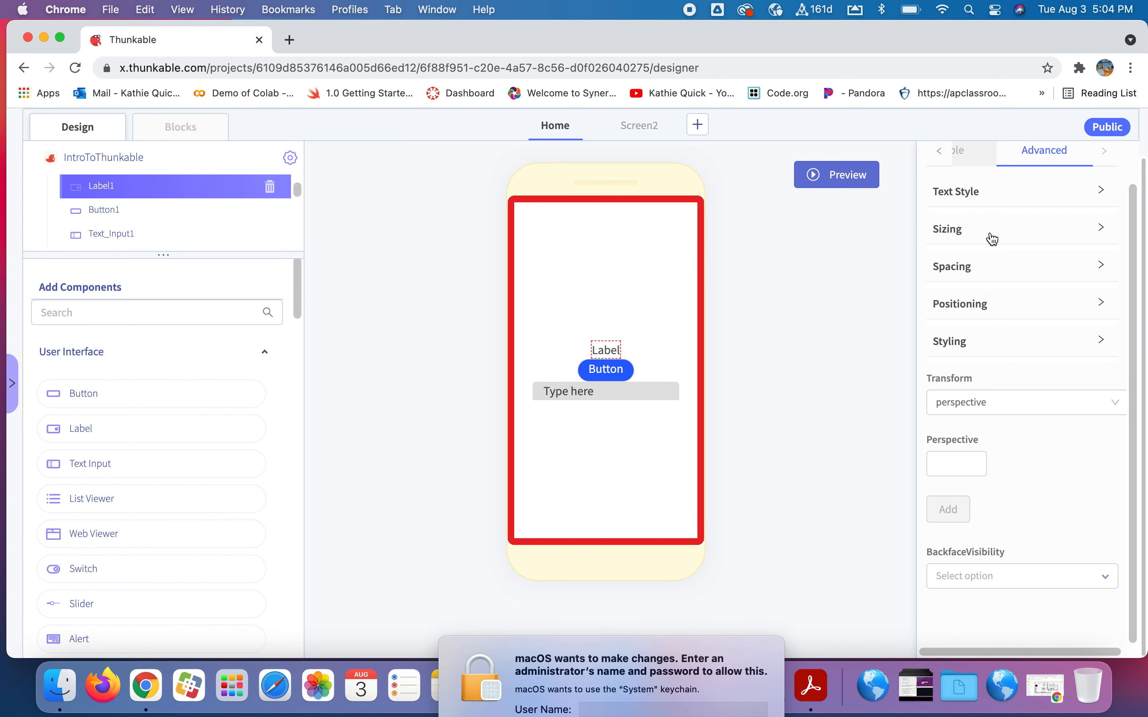
scroll(989, 237, "up", 1)
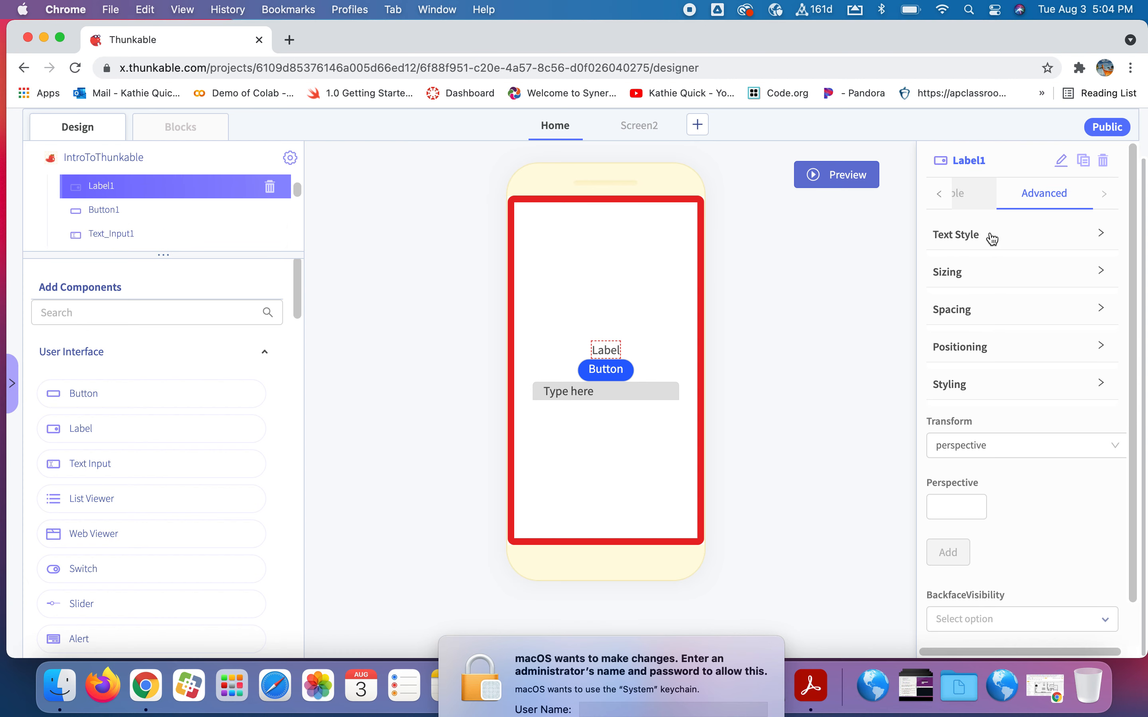
left_click(1061, 160)
left_click_drag(1051, 161, 977, 162)
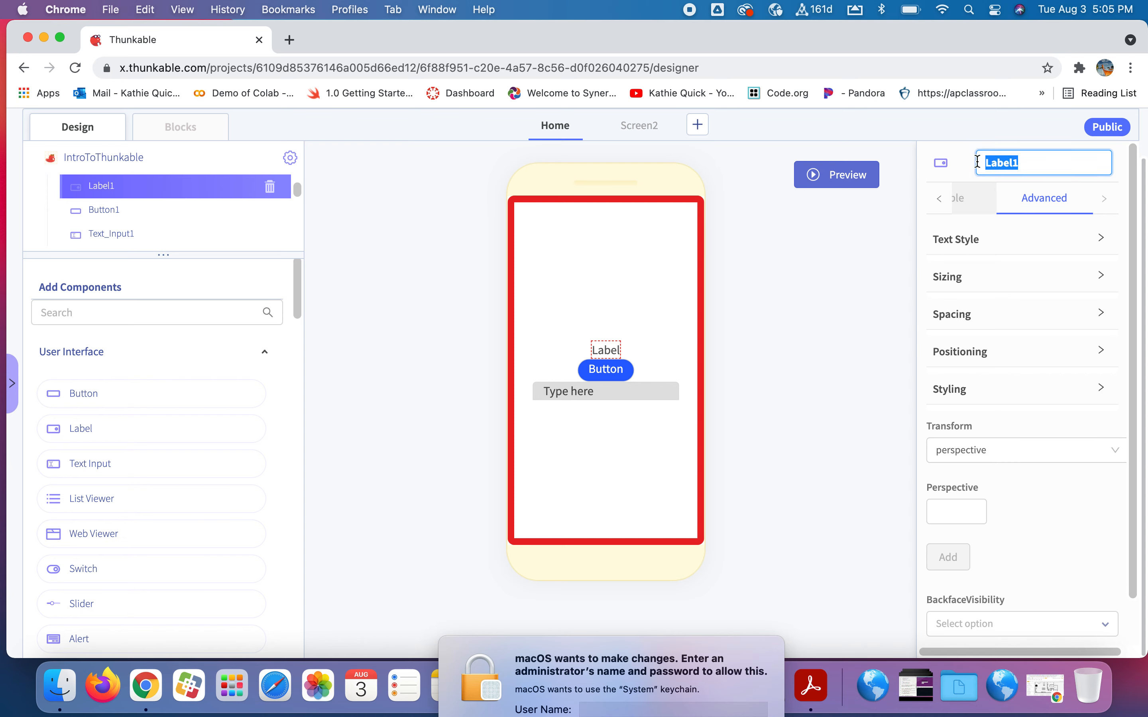
type("WelcomeLabel")
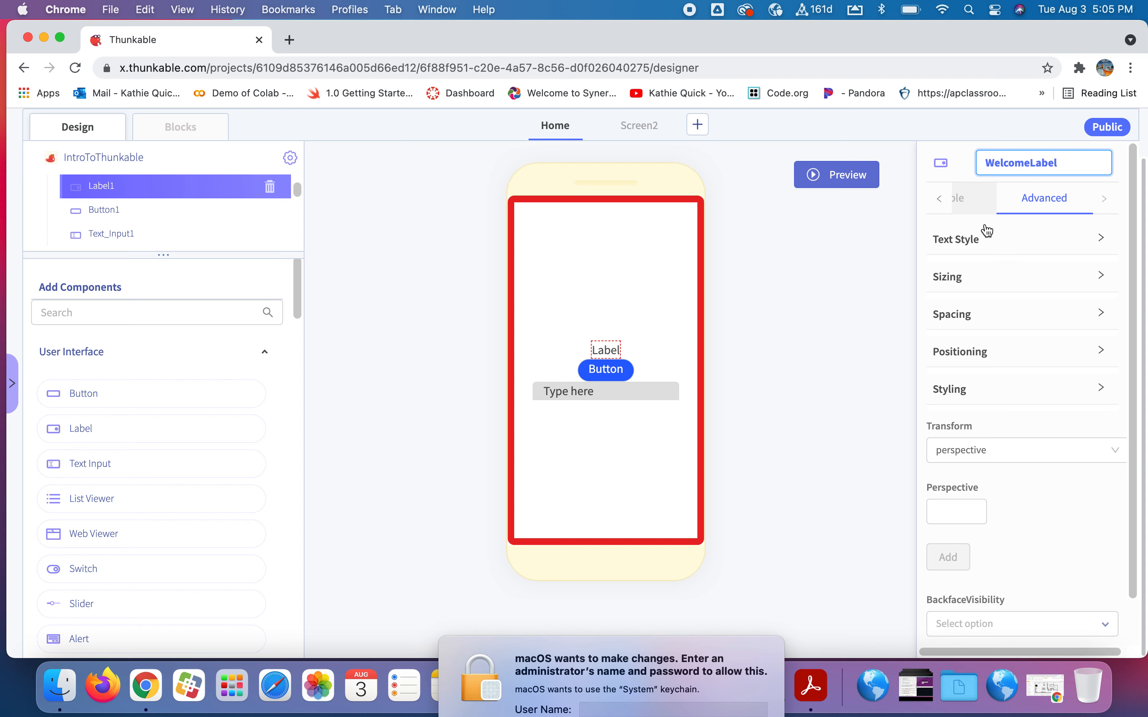
- Set WelcomeLabel's text color to the purple swatch, rgba(189, 16, 224, 1), in its advanced text style settings
left_click(1036, 246)
left_click(1003, 298)
left_click(1001, 297)
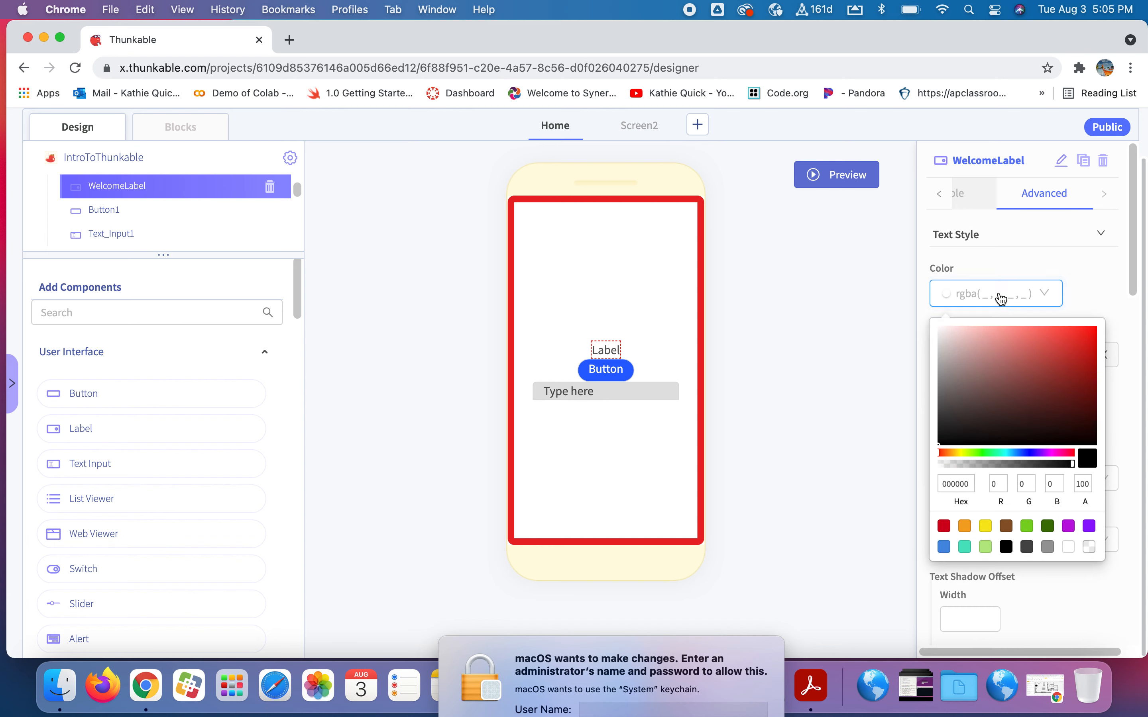
left_click(1069, 527)
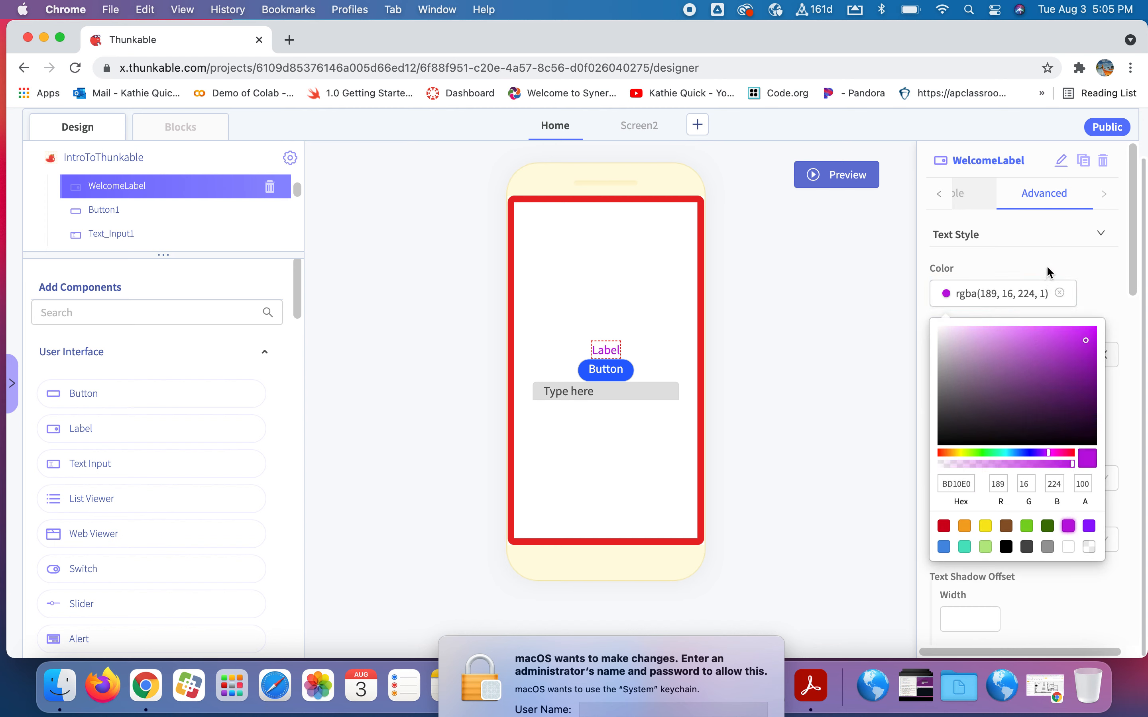
left_click(1103, 236)
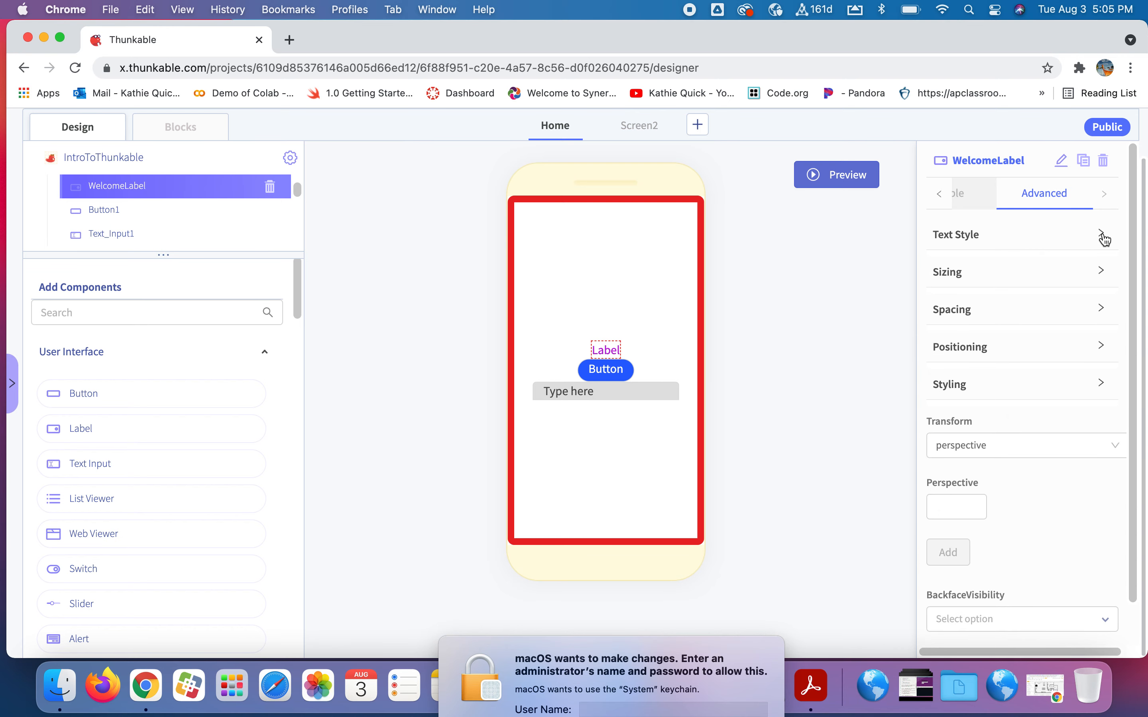
- Set WelcomeLabel's background color to yellow, rgba(248, 231, 28, 1), in its simple properties
left_click(972, 209)
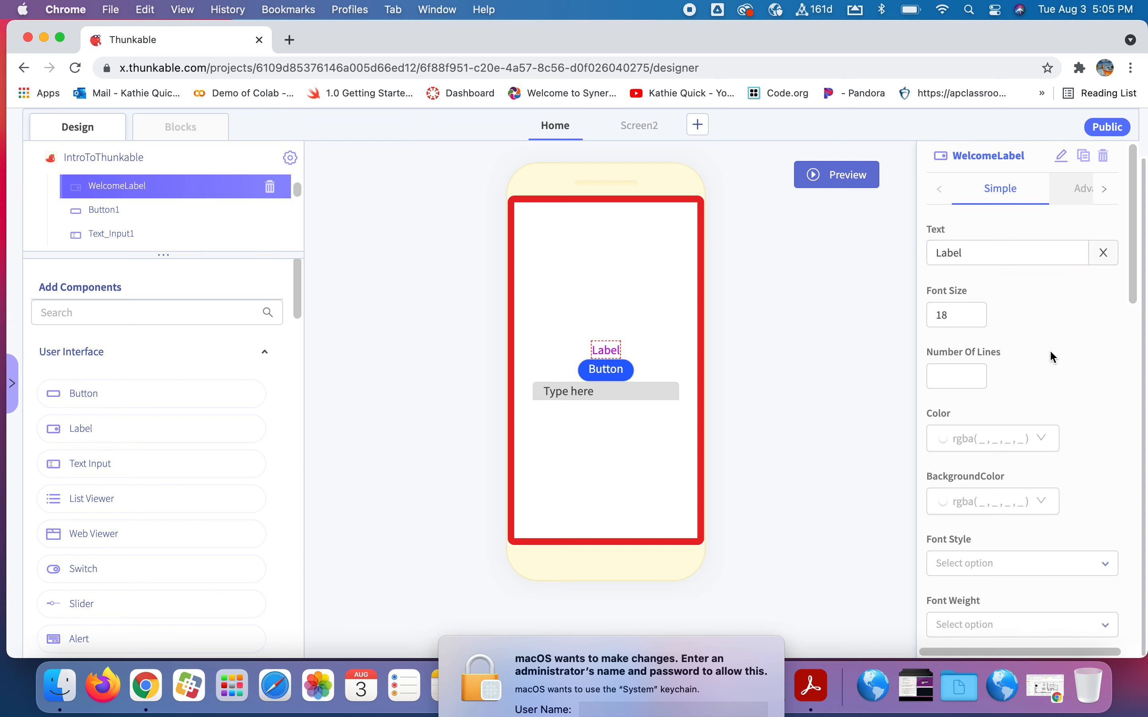
scroll(1049, 349, "down", 4)
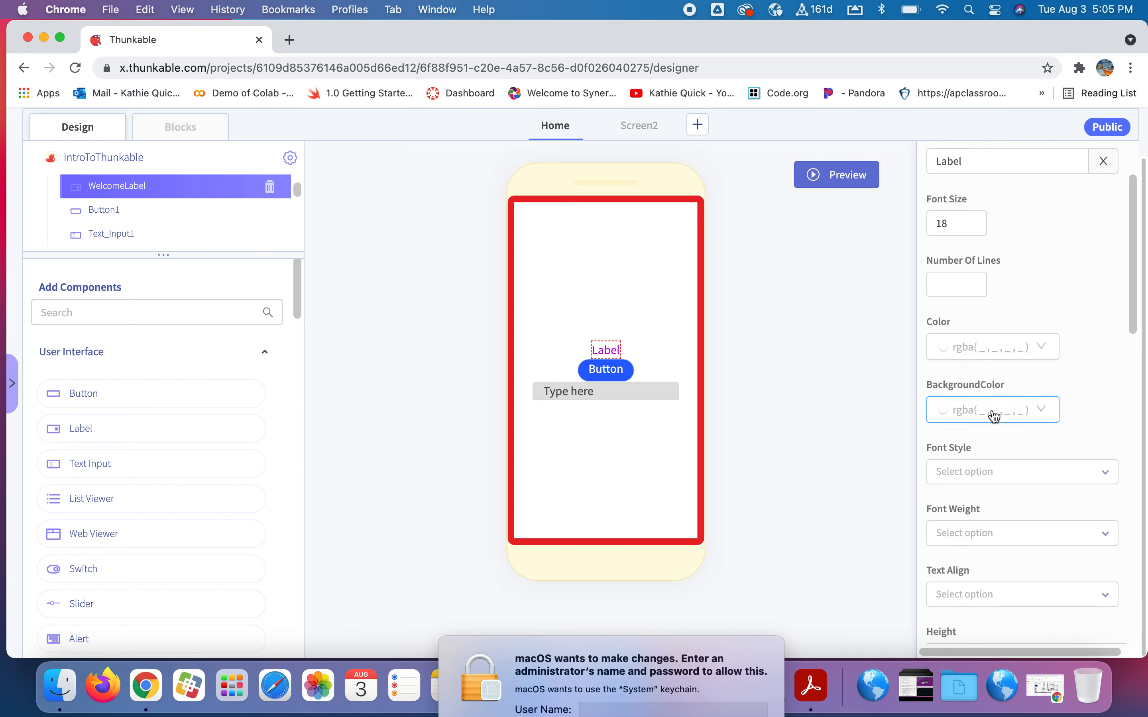
left_click(995, 416)
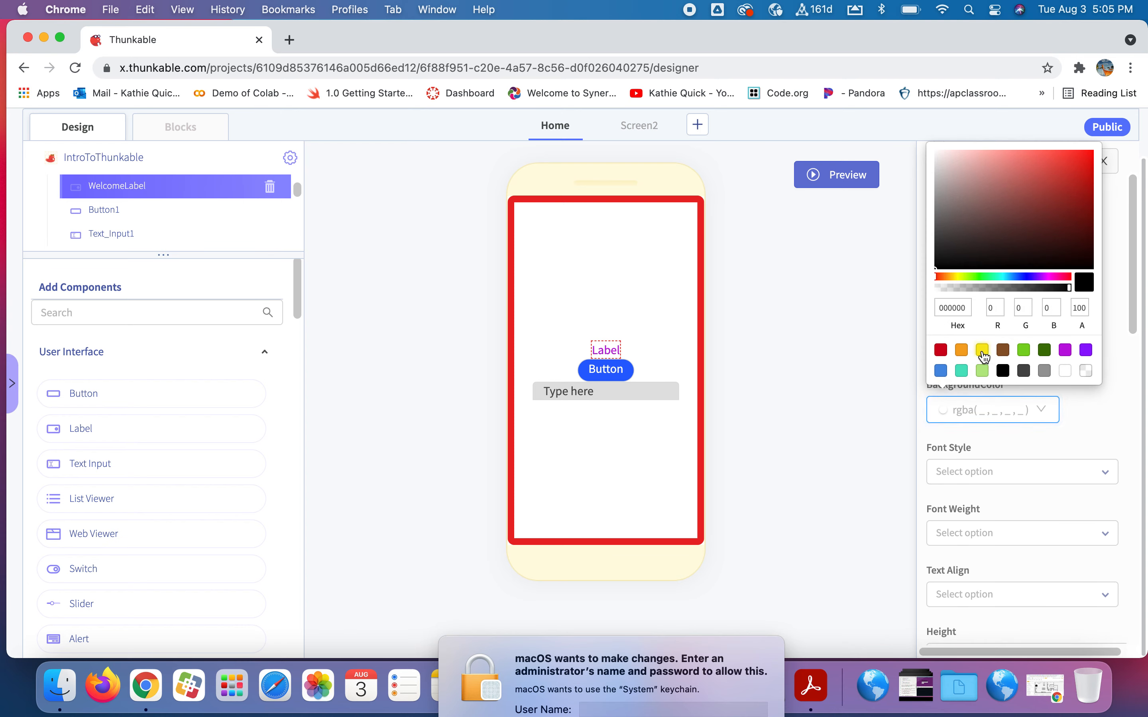
left_click(984, 351)
left_click(823, 397)
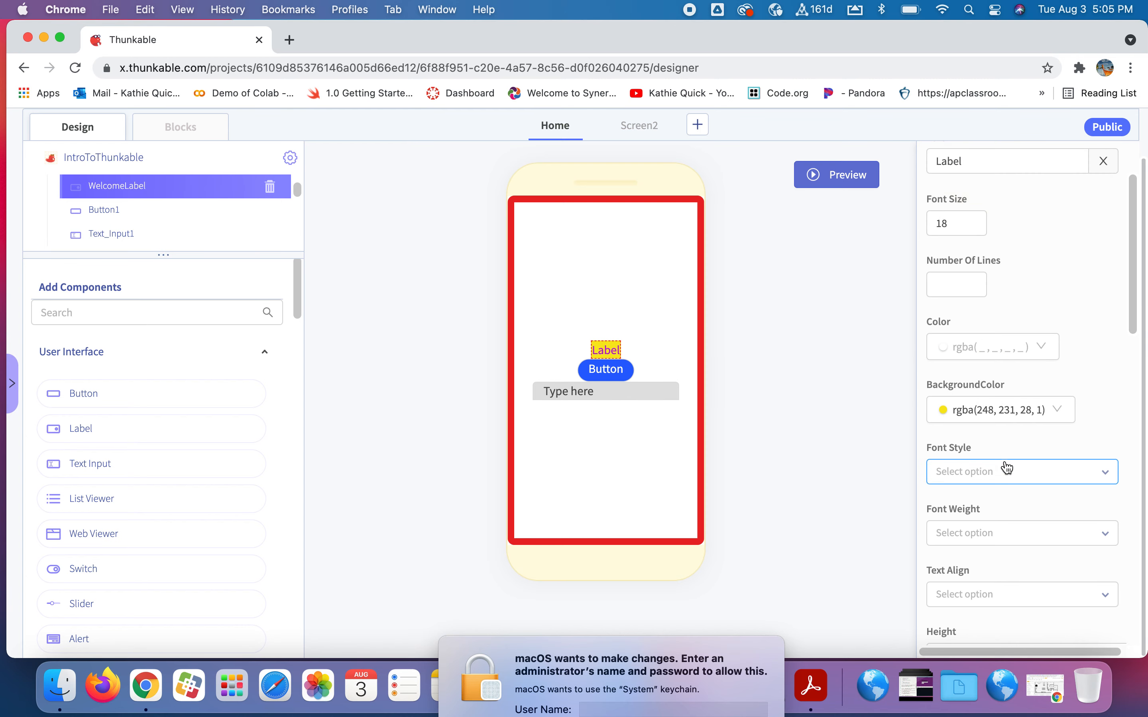
- Change WelcomeLabel's text to "Welcome to my first app!"
scroll(1001, 456, "up", 4)
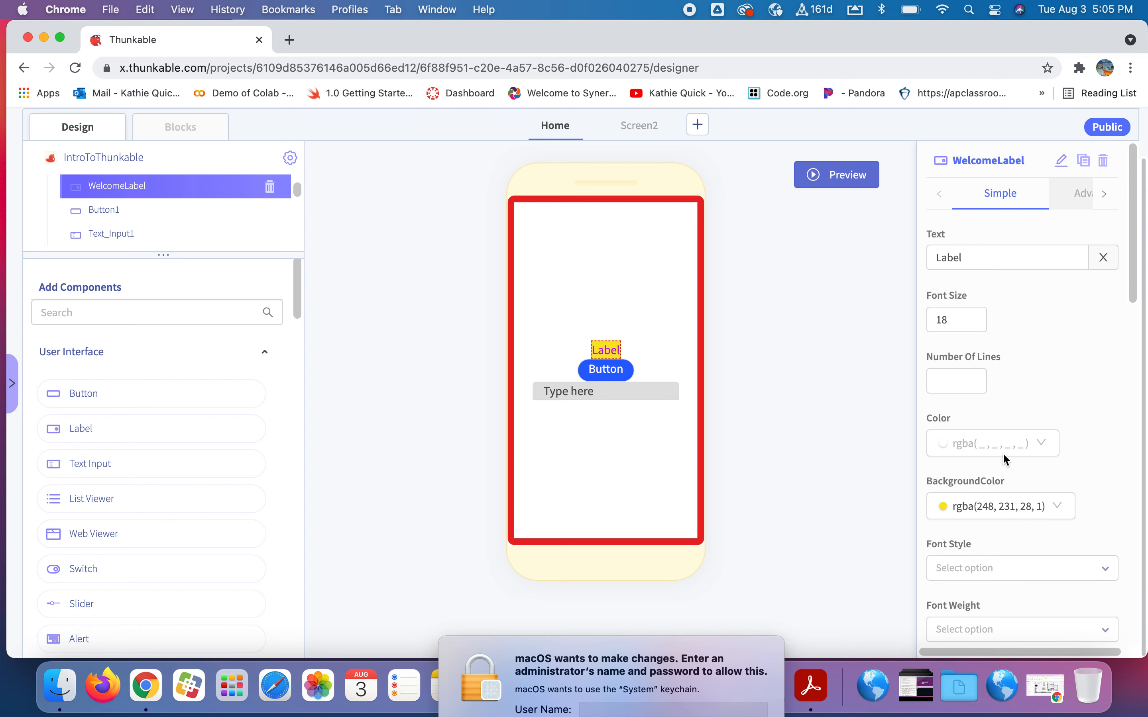
left_click(968, 259)
key("super+a")
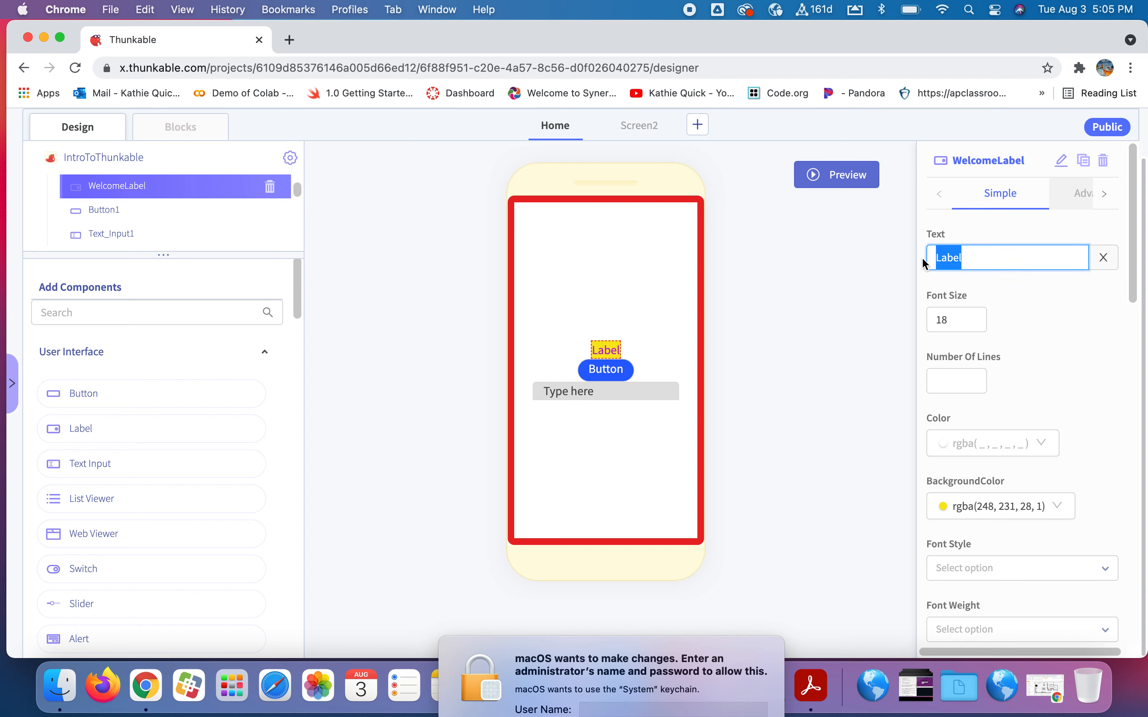
type("Welcom")
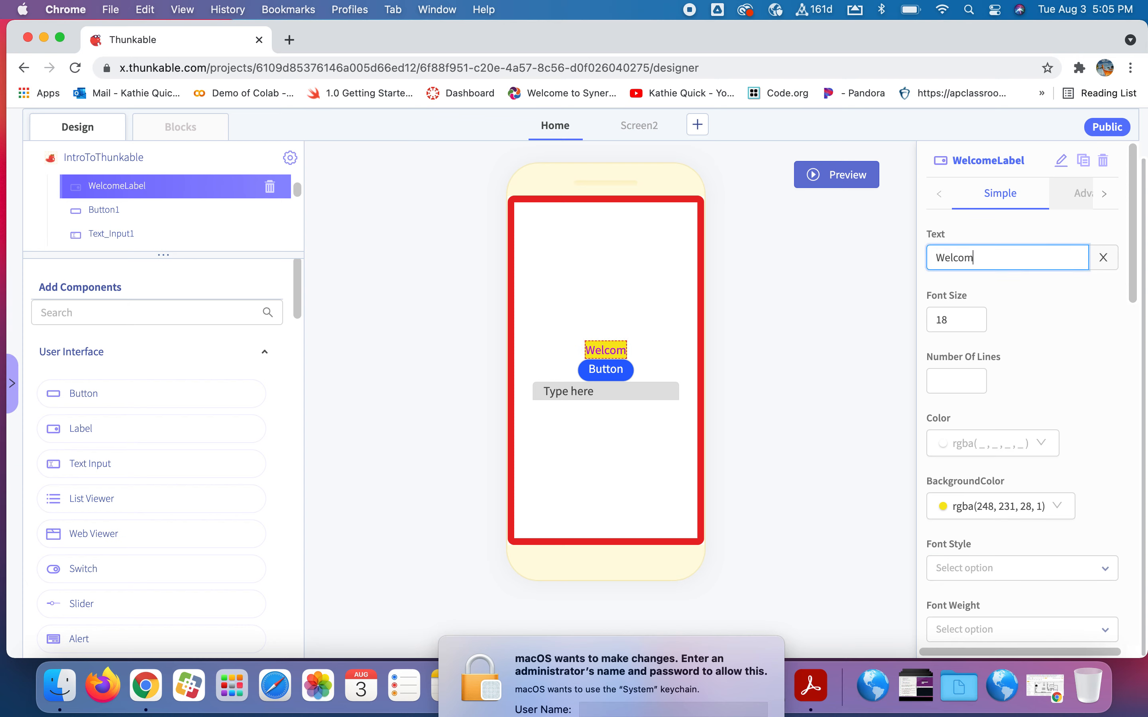
type("e to my first")
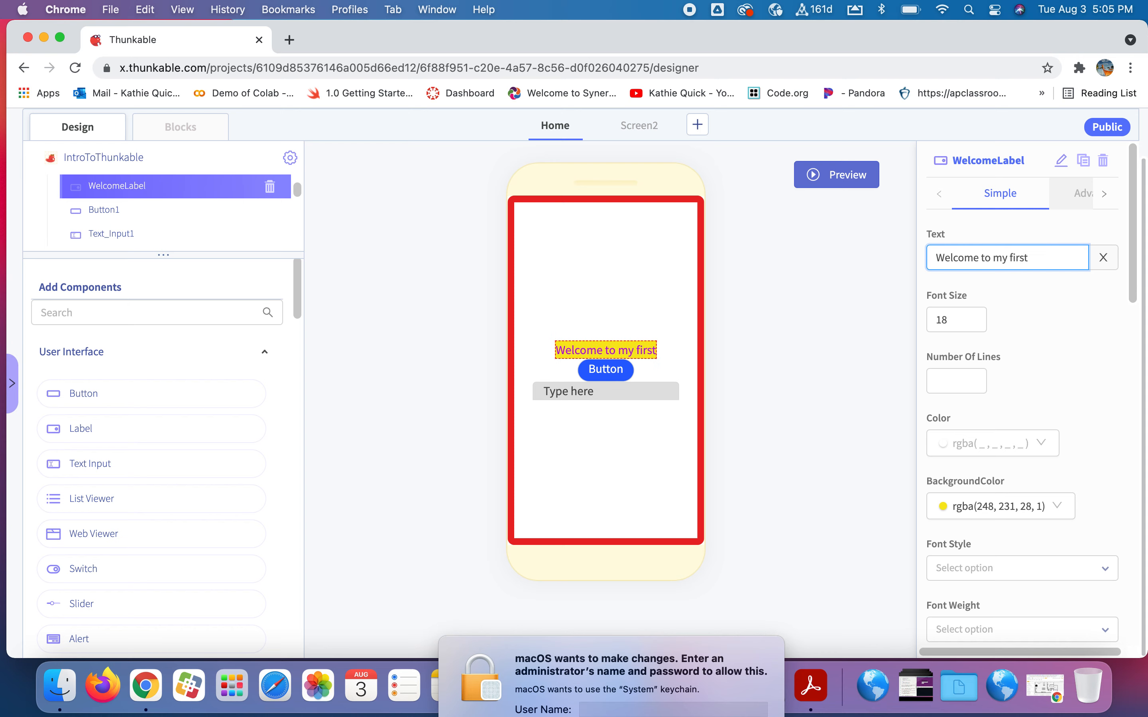
type(" app")
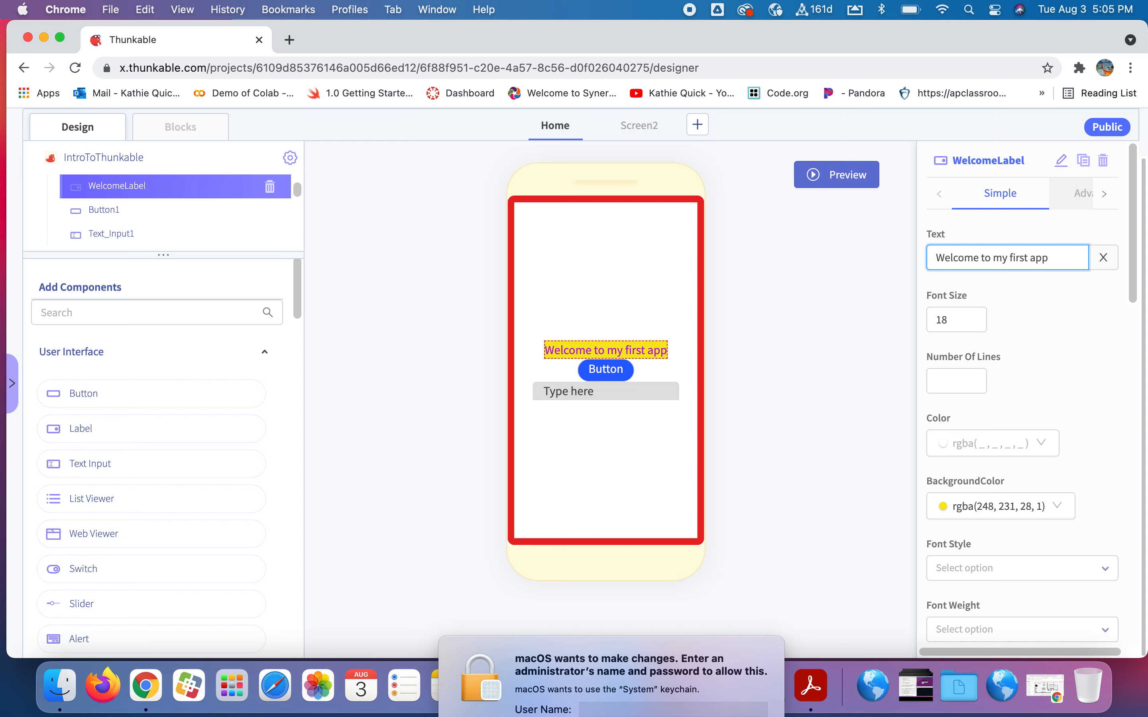
type("!")
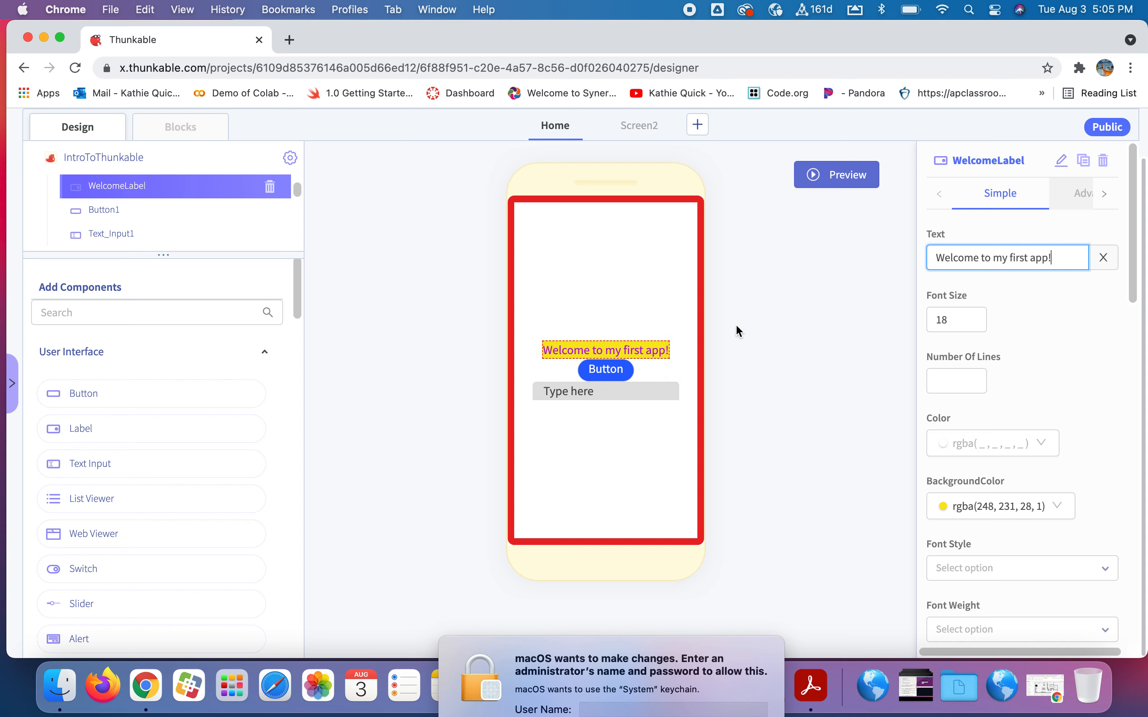
- Rename the Home screen's Button1 component as SubmitButton
left_click(616, 370)
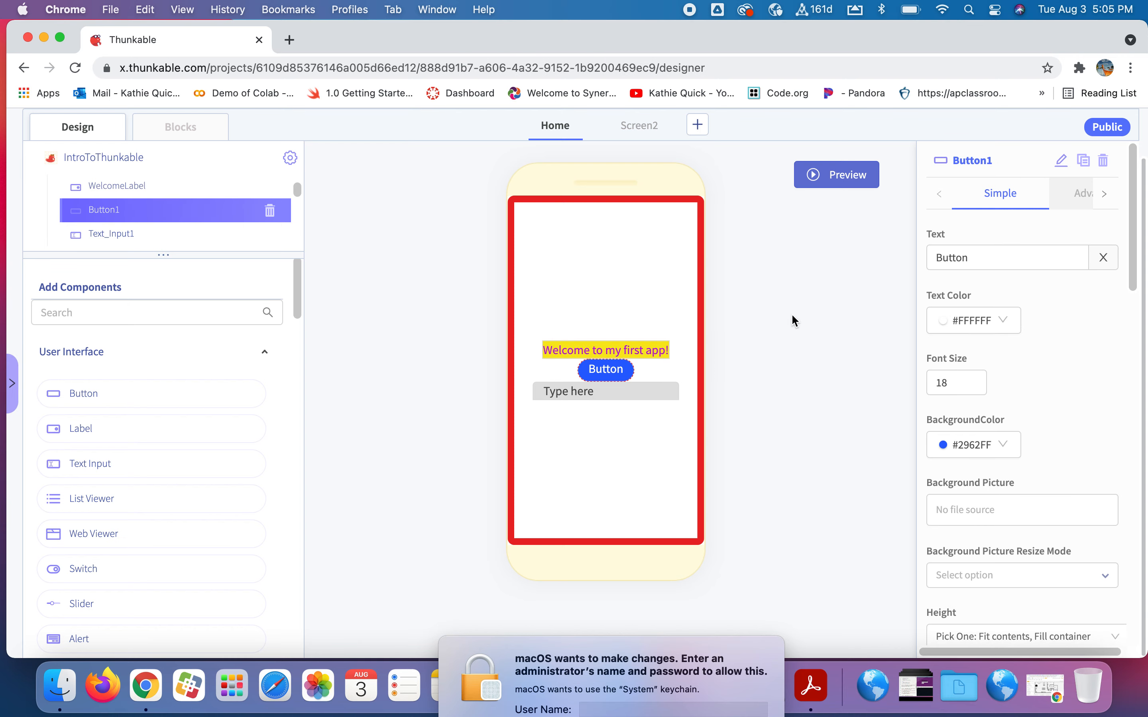
left_click(1061, 160)
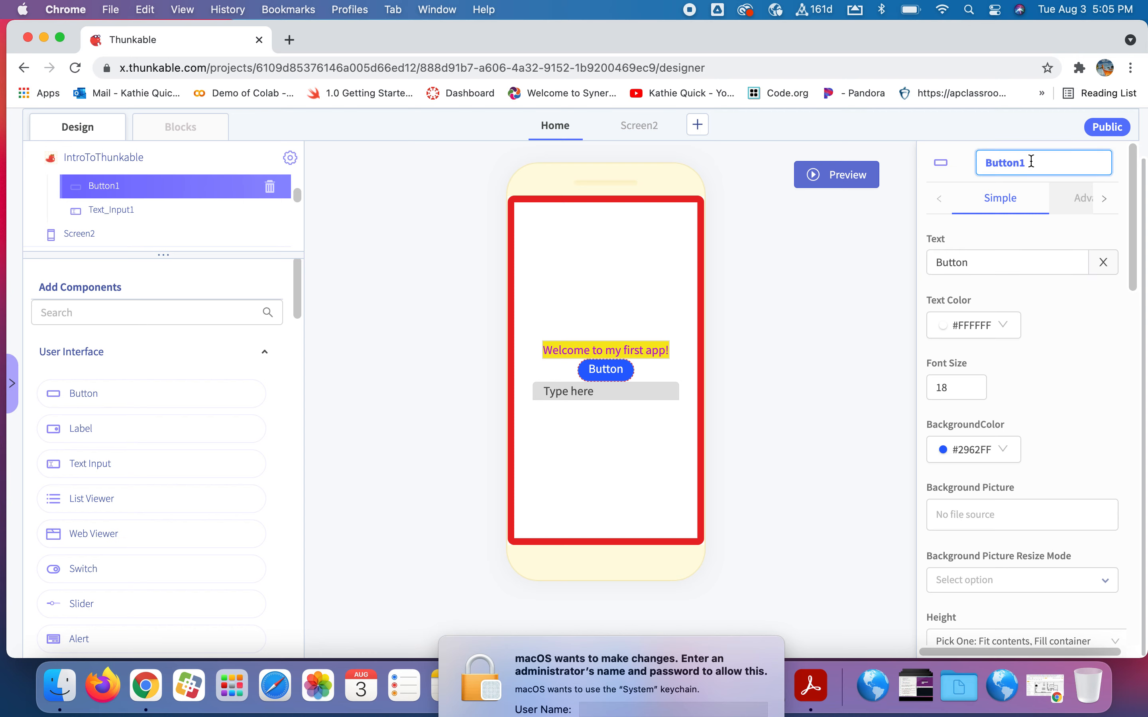
left_click_drag(1029, 163, 979, 163)
type("submitButton")
left_click(1001, 325)
- Set SubmitButton's text to "Submit" and its text color to green, rgba(126, 211, 33, 1)
left_click(974, 258)
left_click_drag(974, 257, 940, 257)
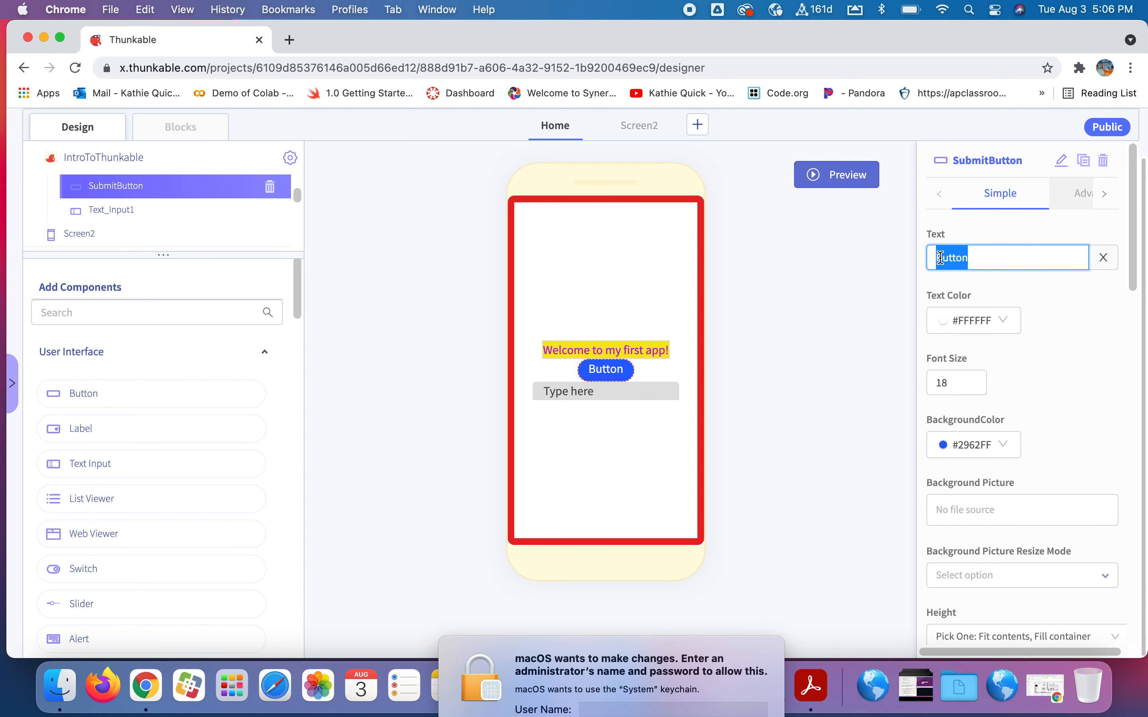
type("Submit")
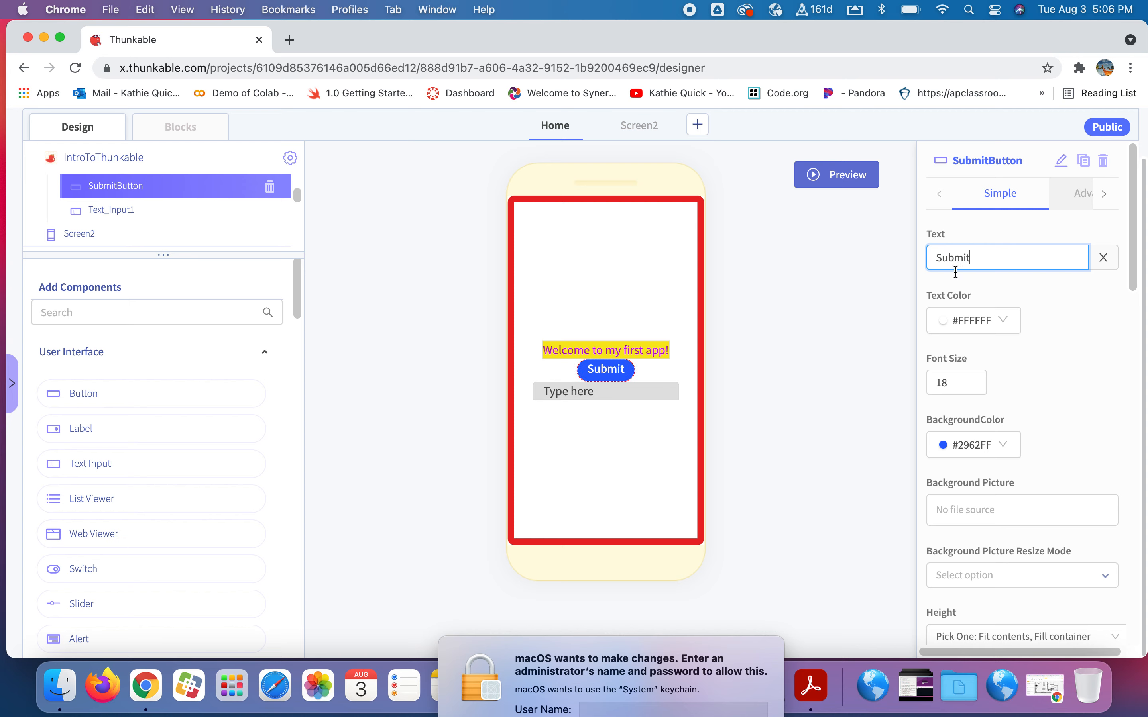
left_click(1000, 320)
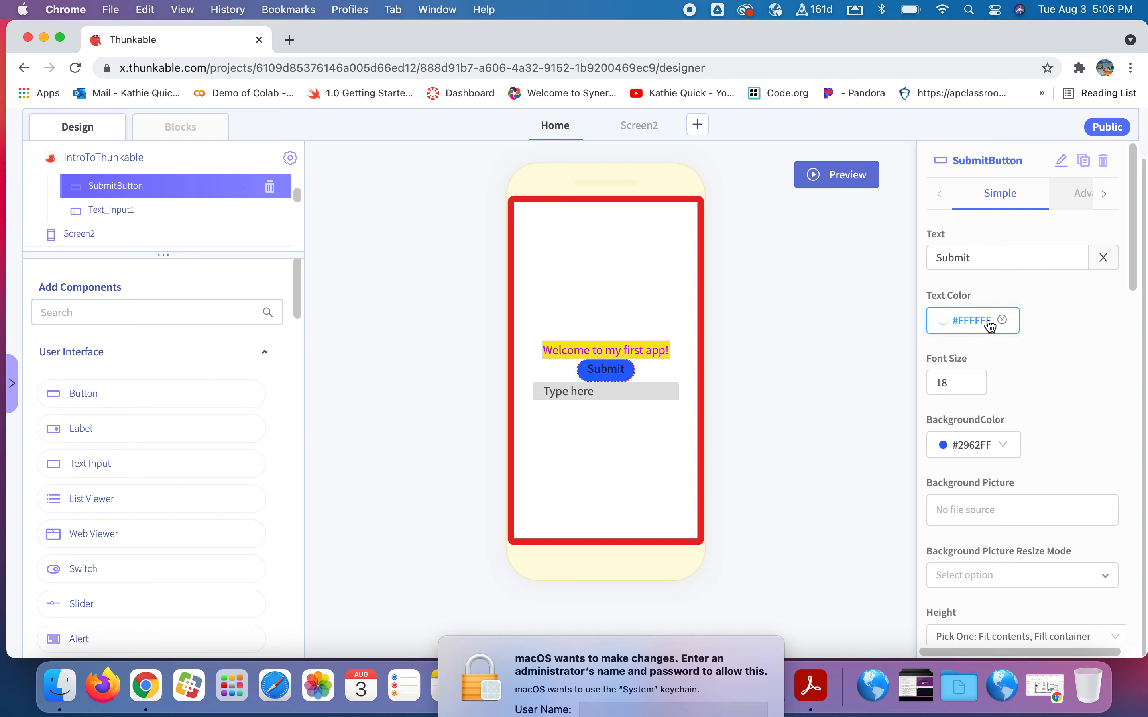
left_click(987, 326)
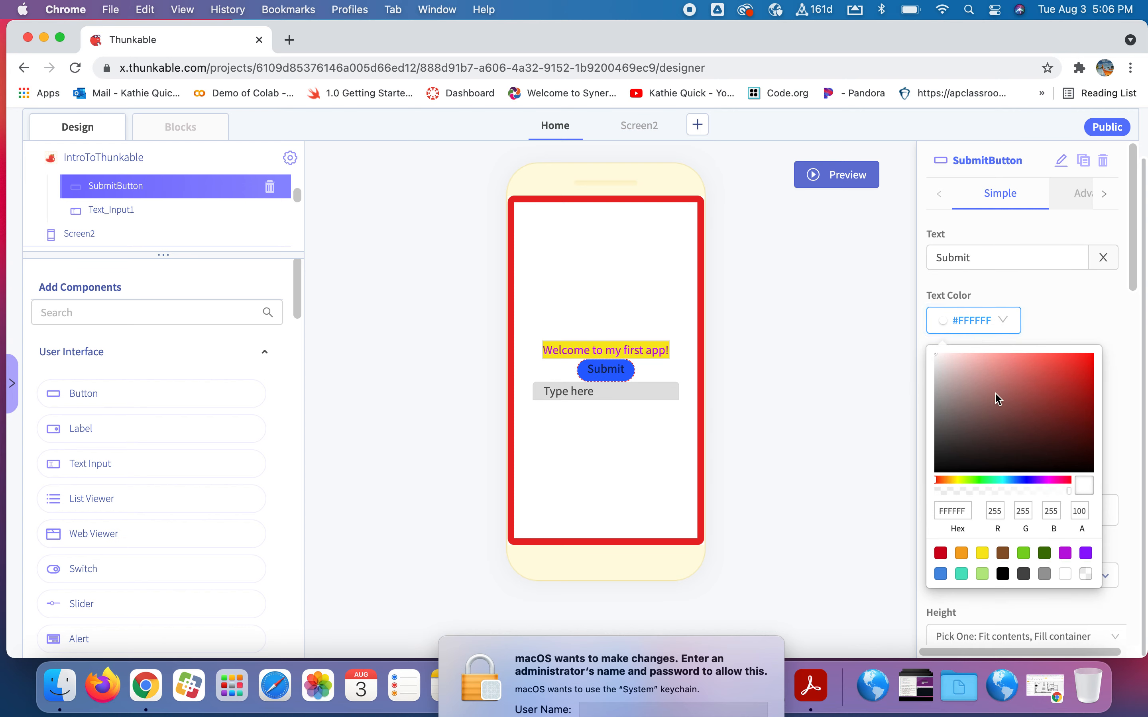
left_click(1023, 553)
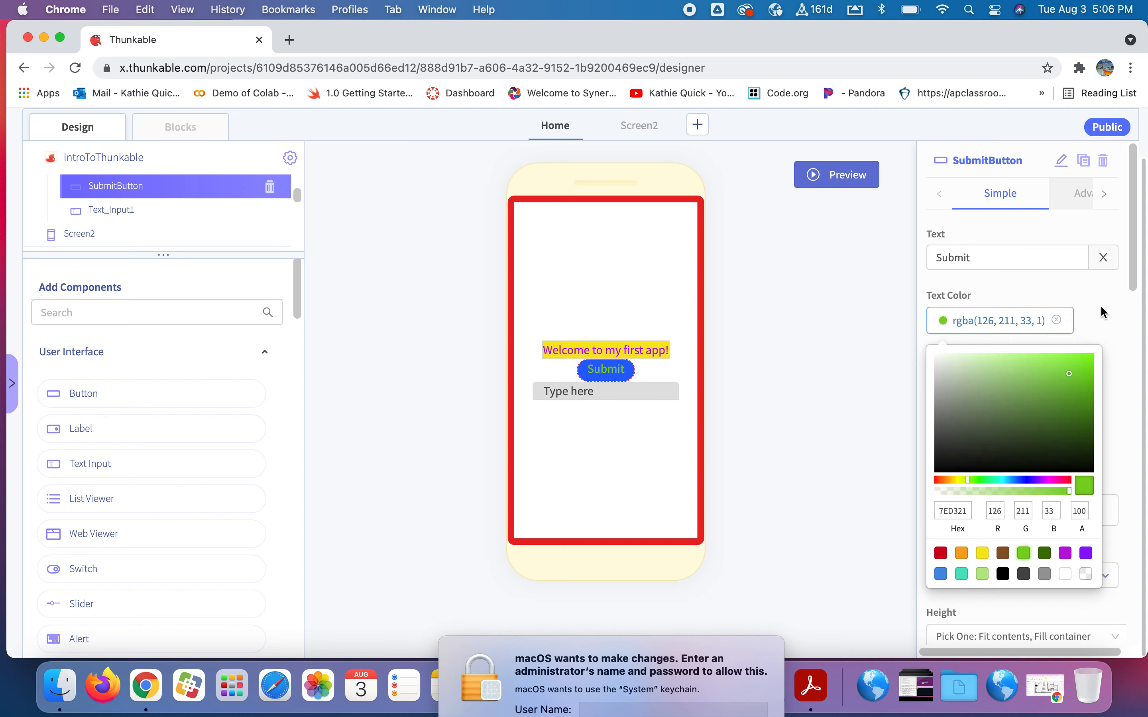
- Rename the Text_Input1 component as UserAnswer
left_click(609, 400)
left_click(611, 393)
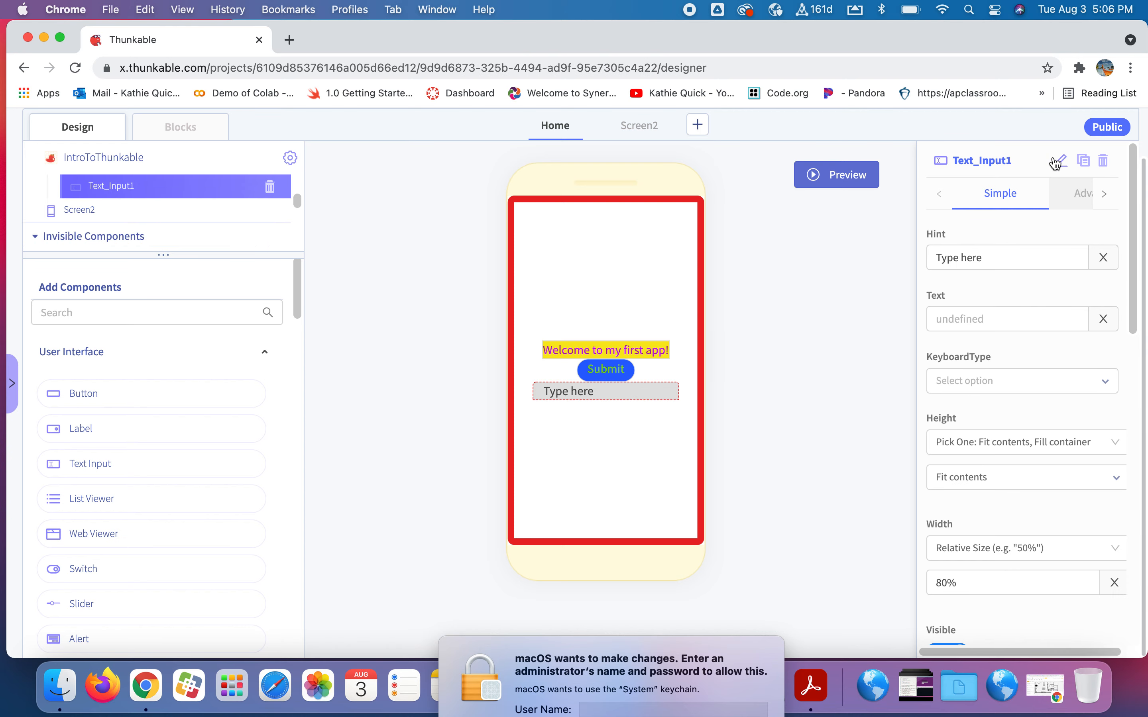
left_click(1061, 161)
left_click_drag(1047, 163, 976, 164)
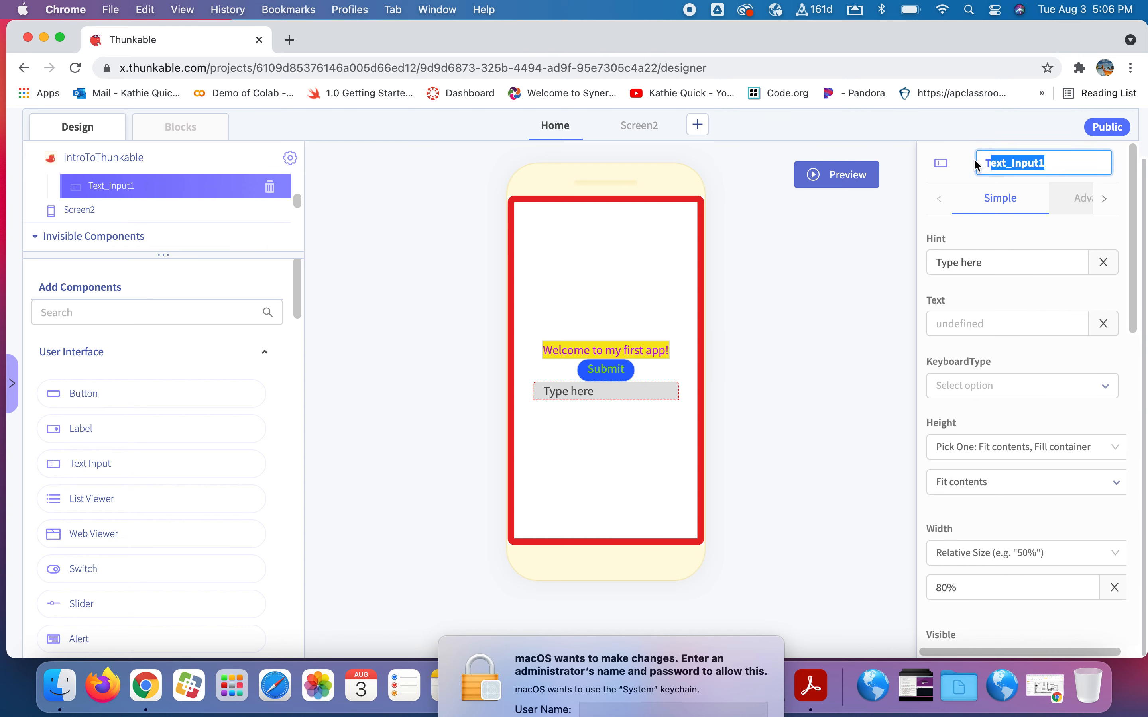
type("UserAnswer")
key("Return")
- Add a Row layout component to the Home screen below UserAnswer in the component tree
scroll(157, 427, "down", 10)
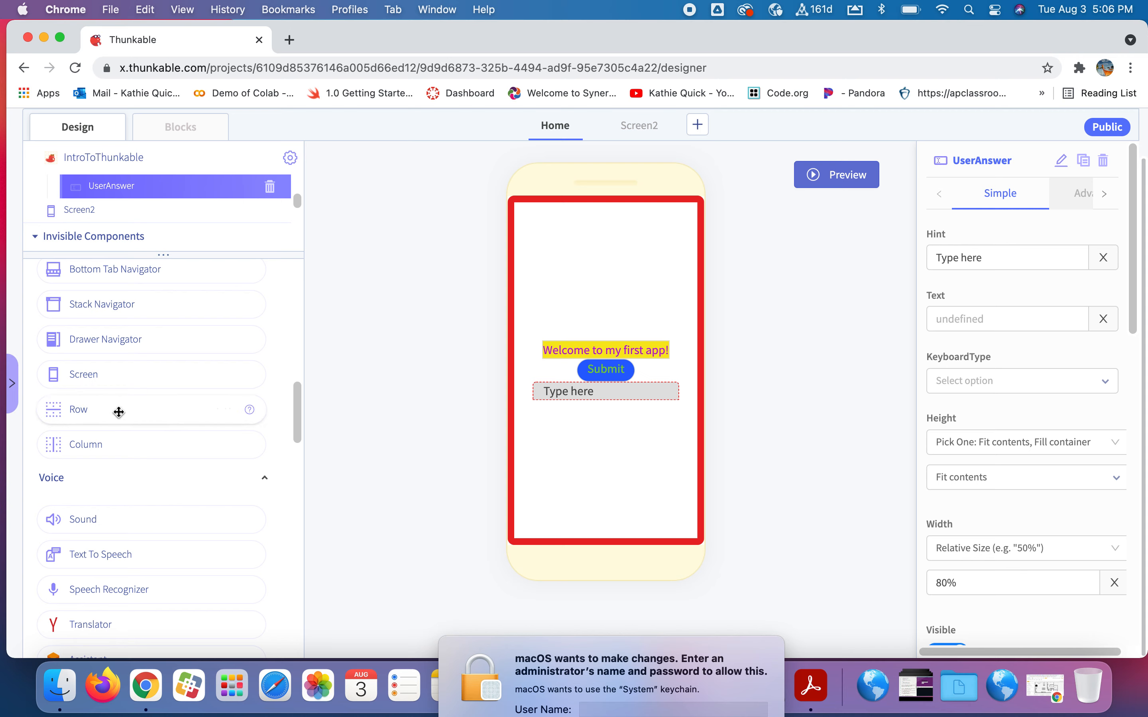
scroll(125, 413, "up", 1)
scroll(125, 413, "up", 1)
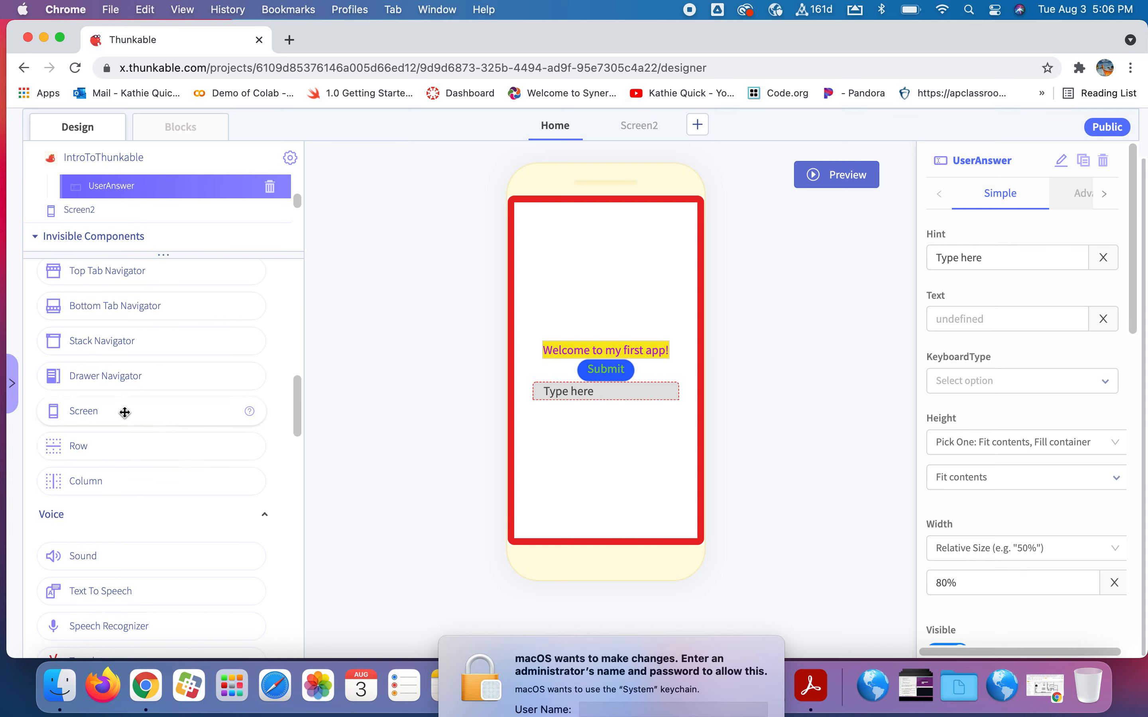
left_click_drag(113, 415, 135, 224)
mouse_move(131, 249)
left_mouse_down()
mouse_move(131, 275)
mouse_move(126, 209)
mouse_move(152, 183)
mouse_move(156, 208)
mouse_move(138, 226)
mouse_move(127, 291)
mouse_move(122, 279)
mouse_move(129, 323)
mouse_move(140, 242)
left_mouse_up()
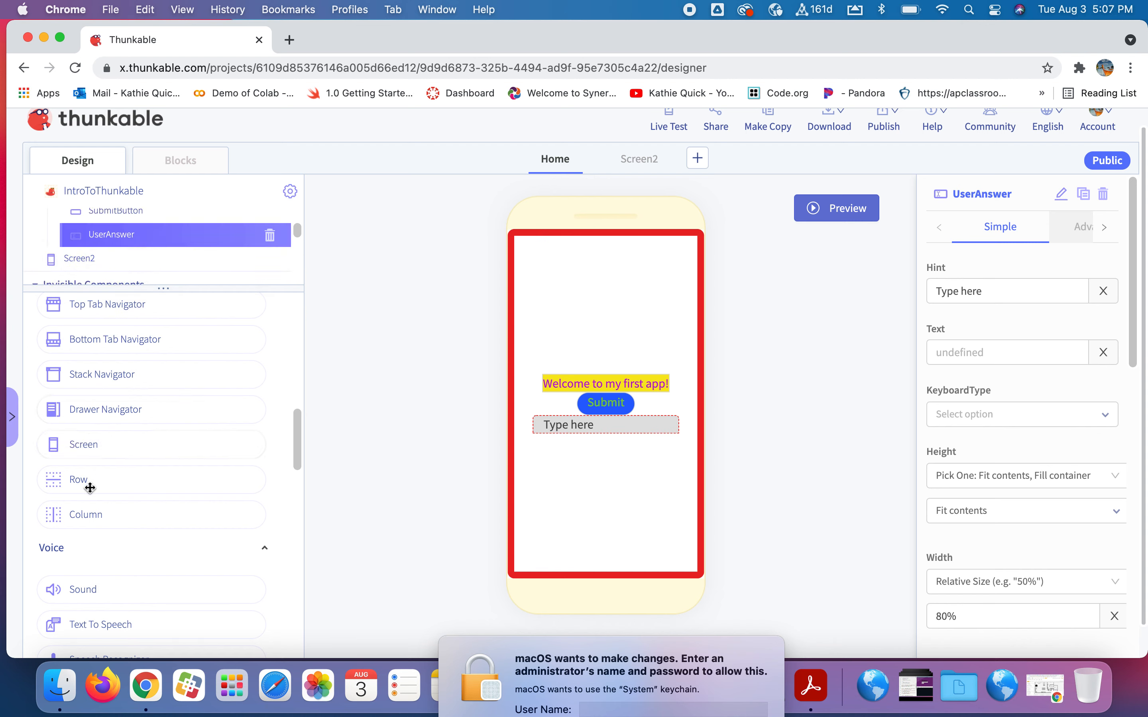
left_click_drag(95, 480, 120, 241)
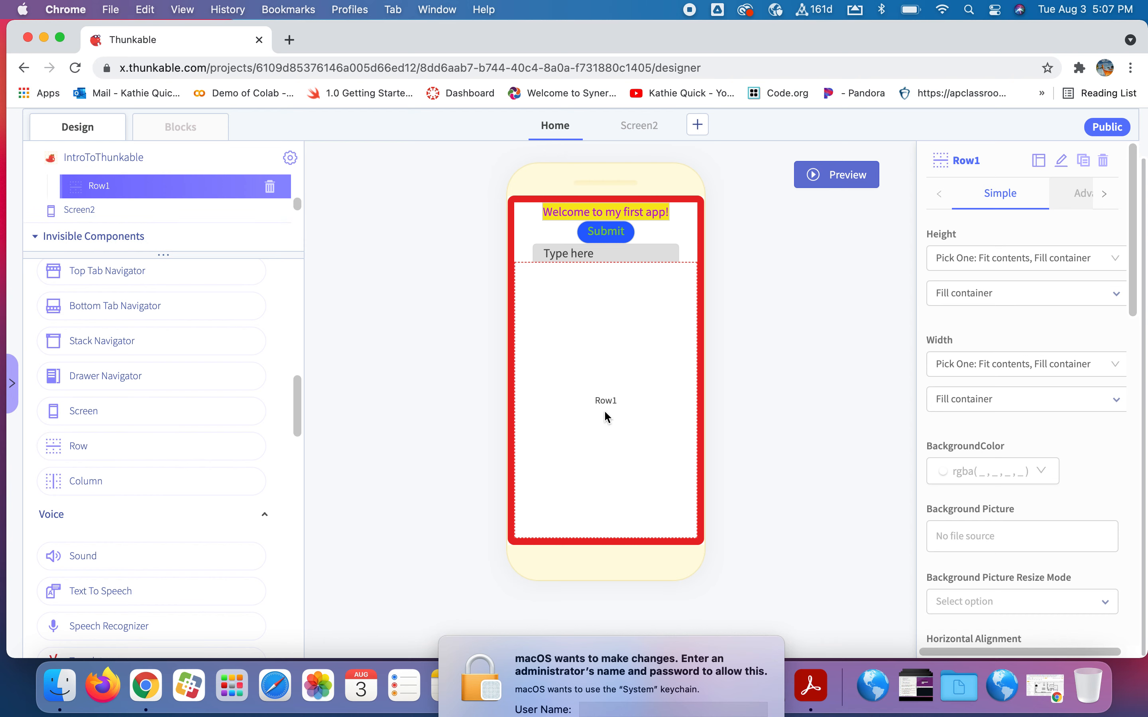
- Add a Button inside Row1 and a Label in front of that button in the same row
scroll(62, 401, "up", 7)
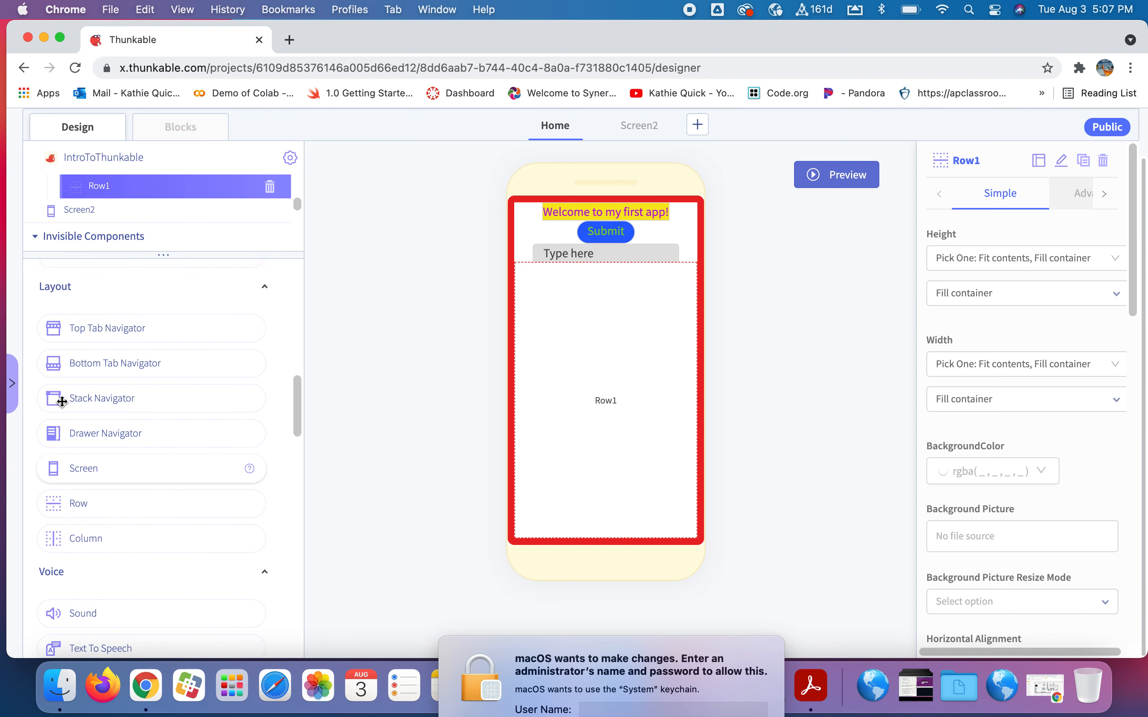
scroll(62, 402, "up", 8)
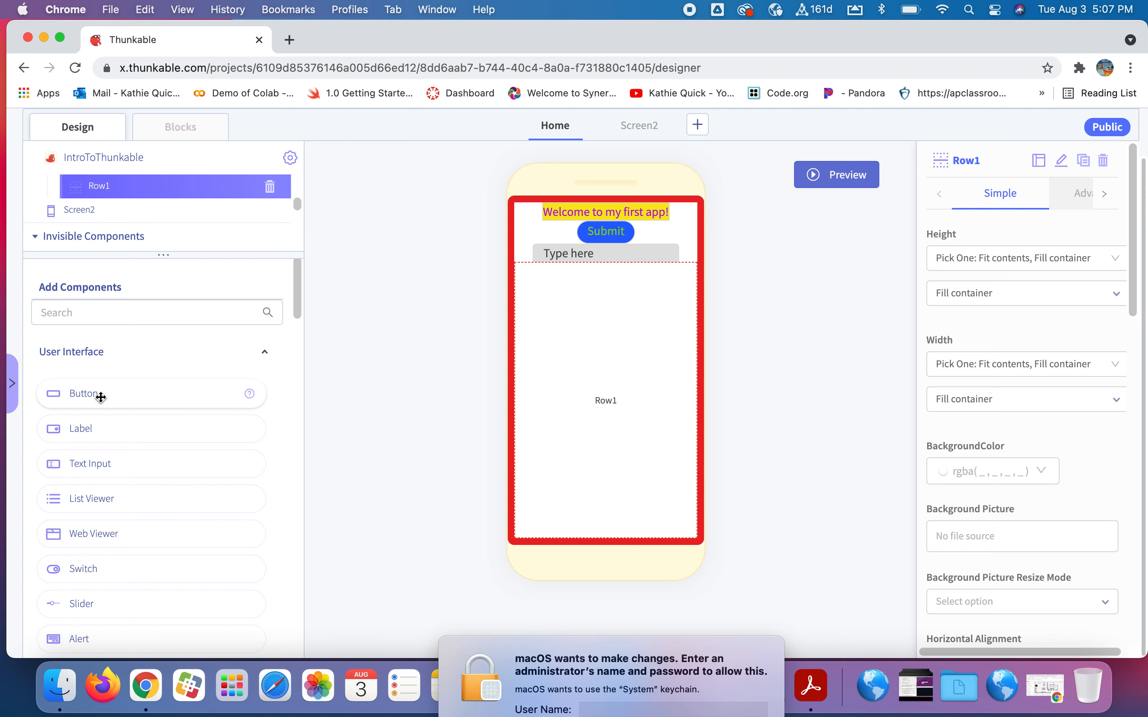
left_click_drag(101, 398, 563, 403)
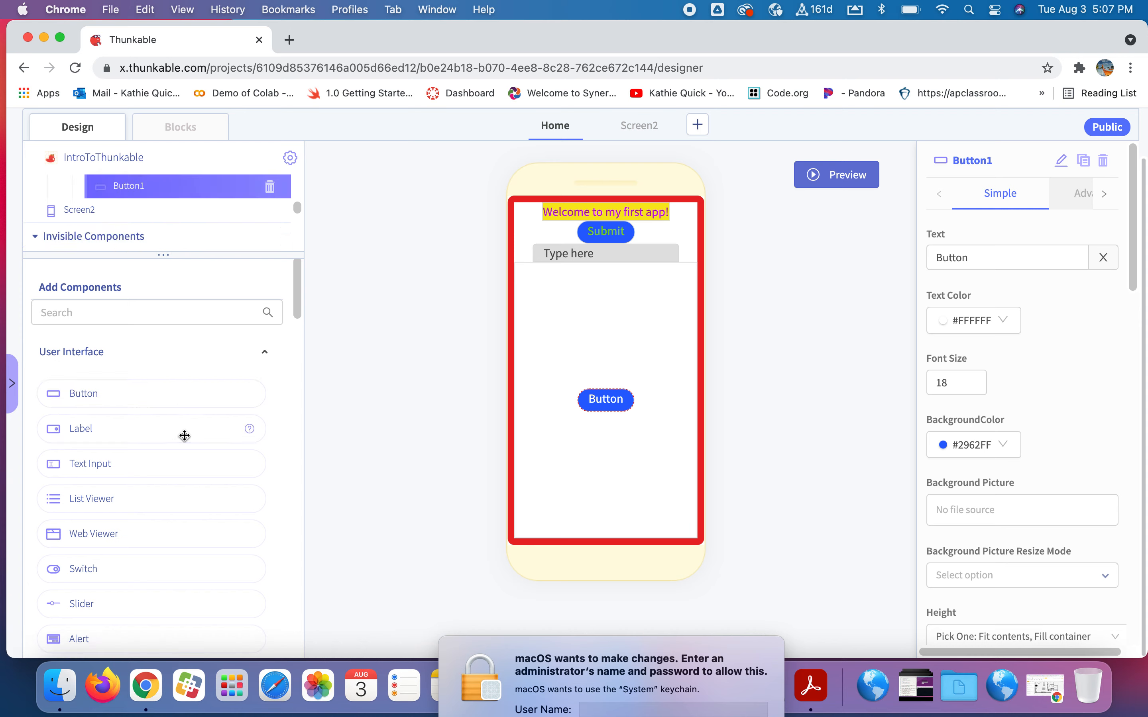
left_click_drag(95, 431, 562, 402)
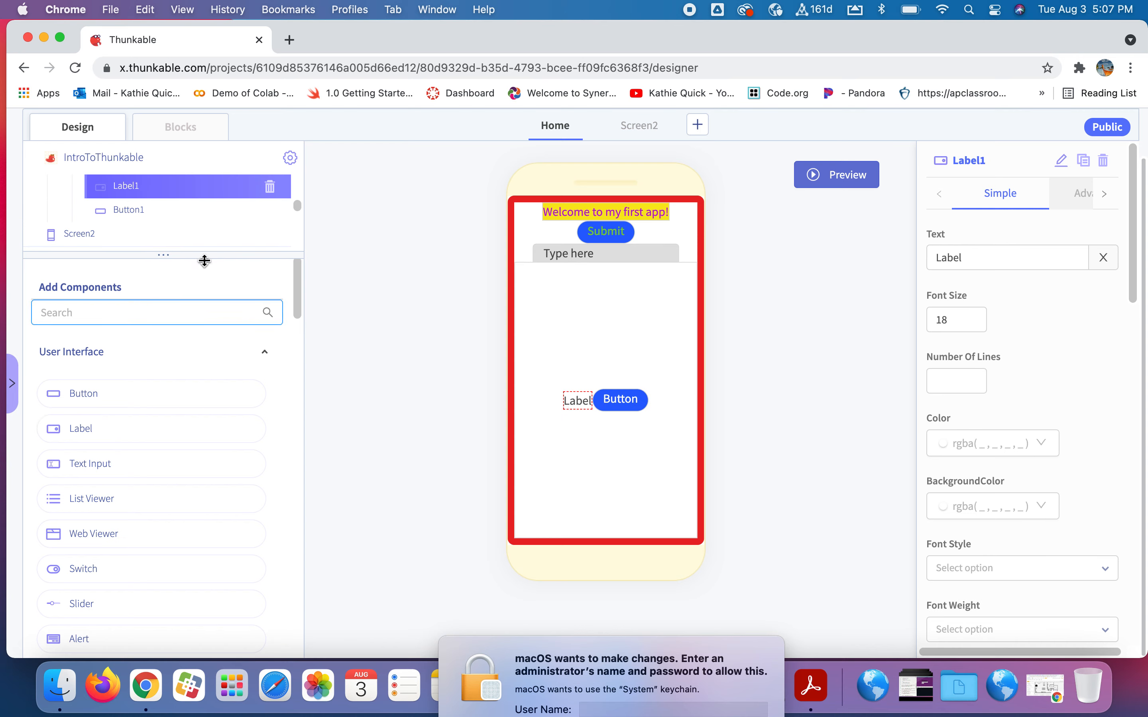
- Enlarge the component tree area and set Row1's height to Fit contents
left_click_drag(164, 257, 164, 428)
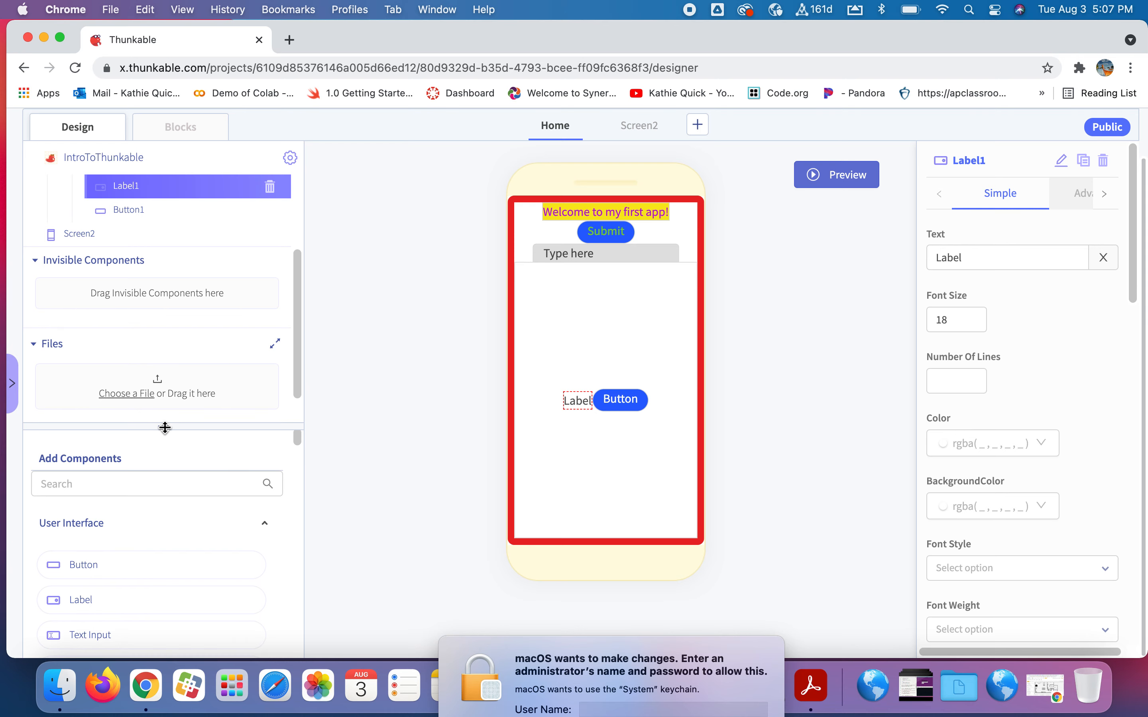
scroll(170, 285, "up", 3)
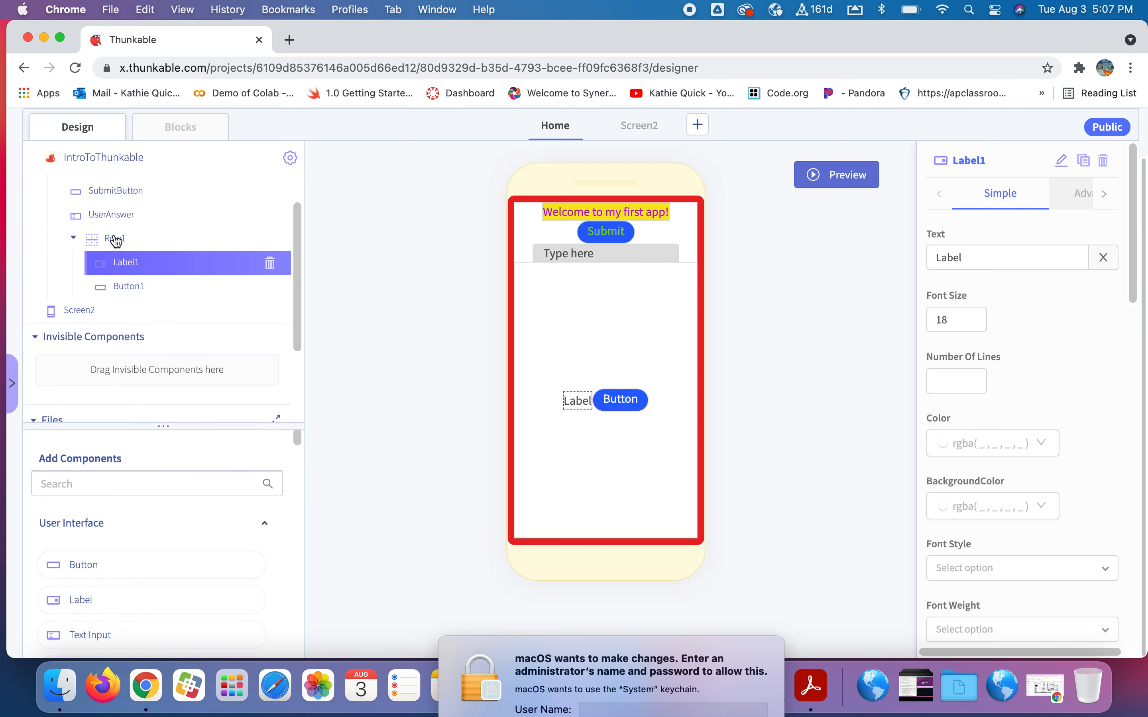
left_click(117, 241)
scroll(119, 240, "down", 2)
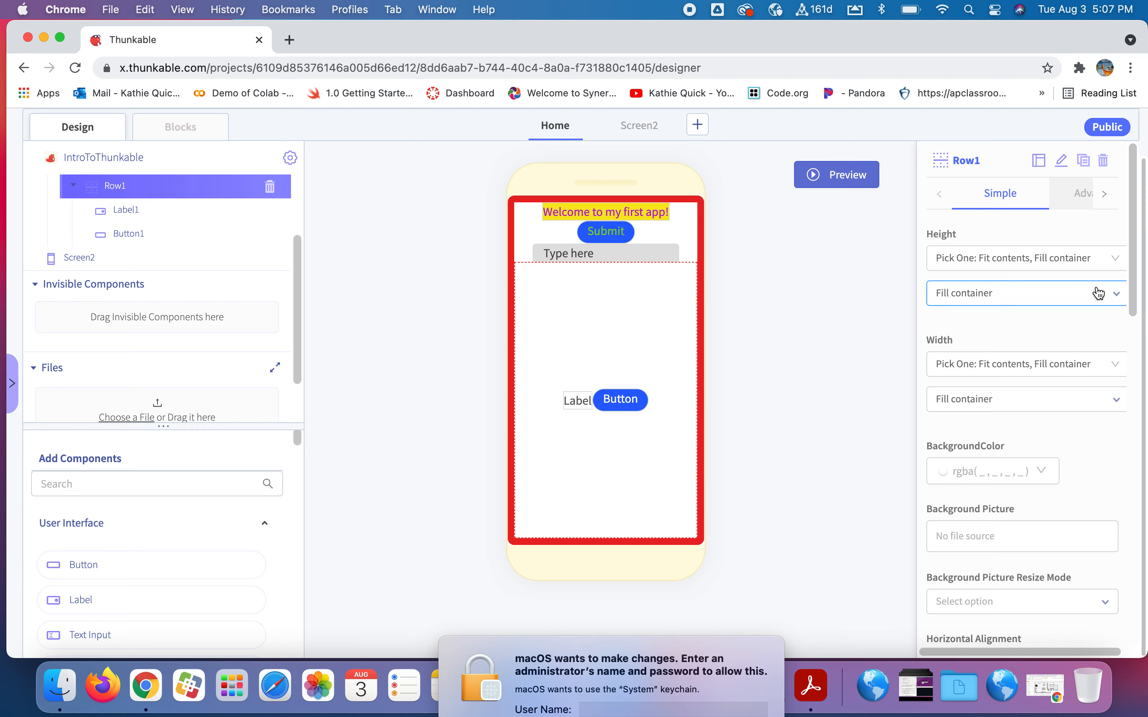
left_click(1072, 295)
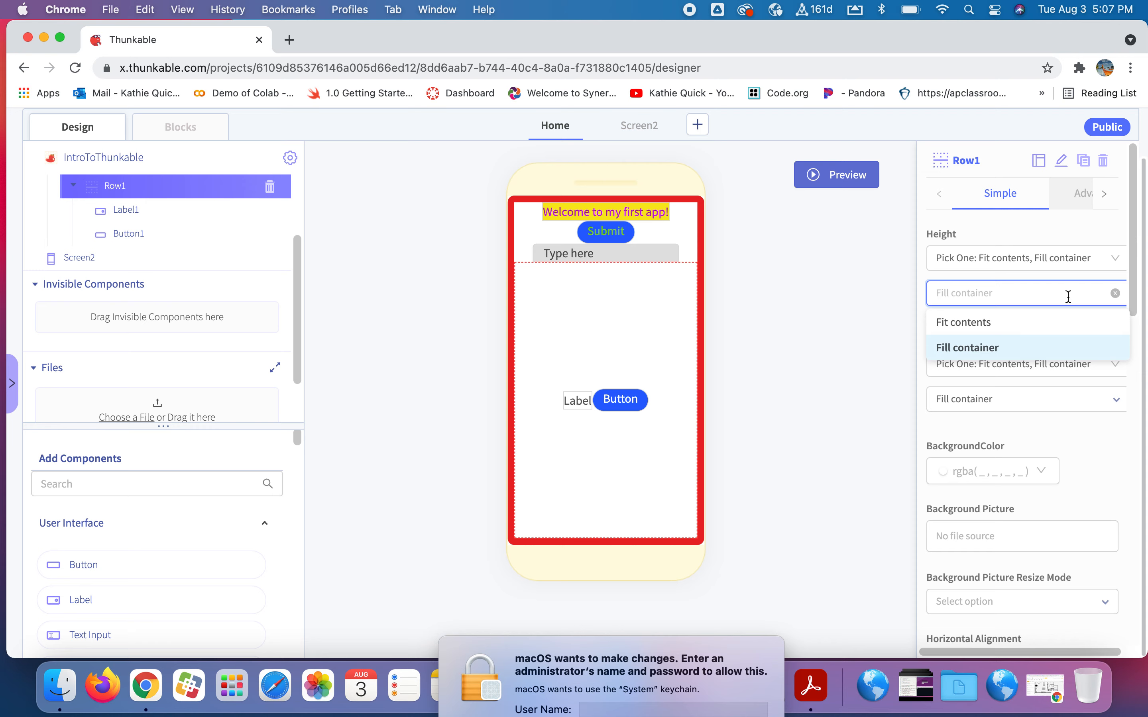
left_click(984, 324)
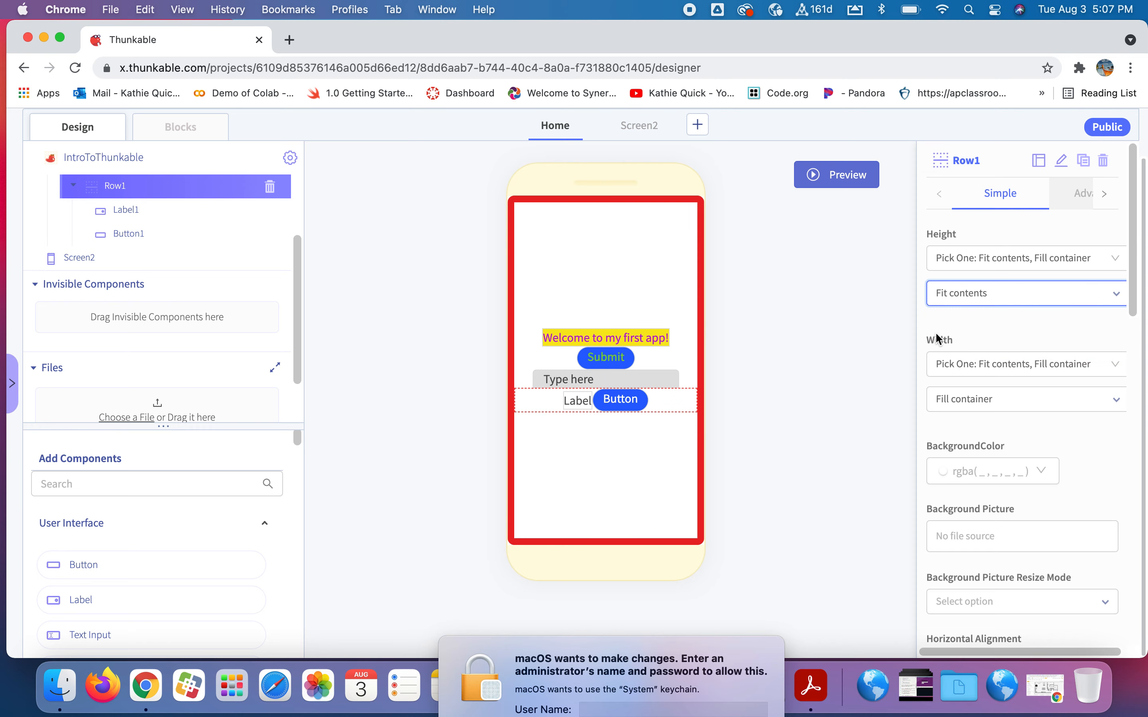